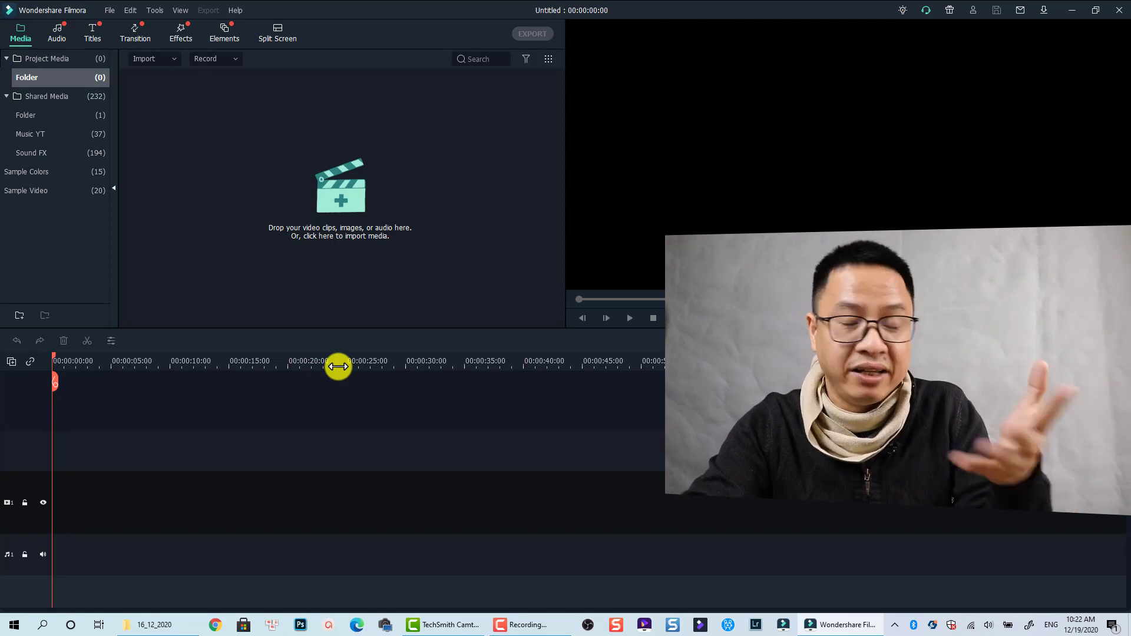
- Drag all seven photos, IMG_0001–IMG_0007, from the 16_12_2020 folder into Filmora's project media
{"action": "left_click", "coordinate": [168, 623]}
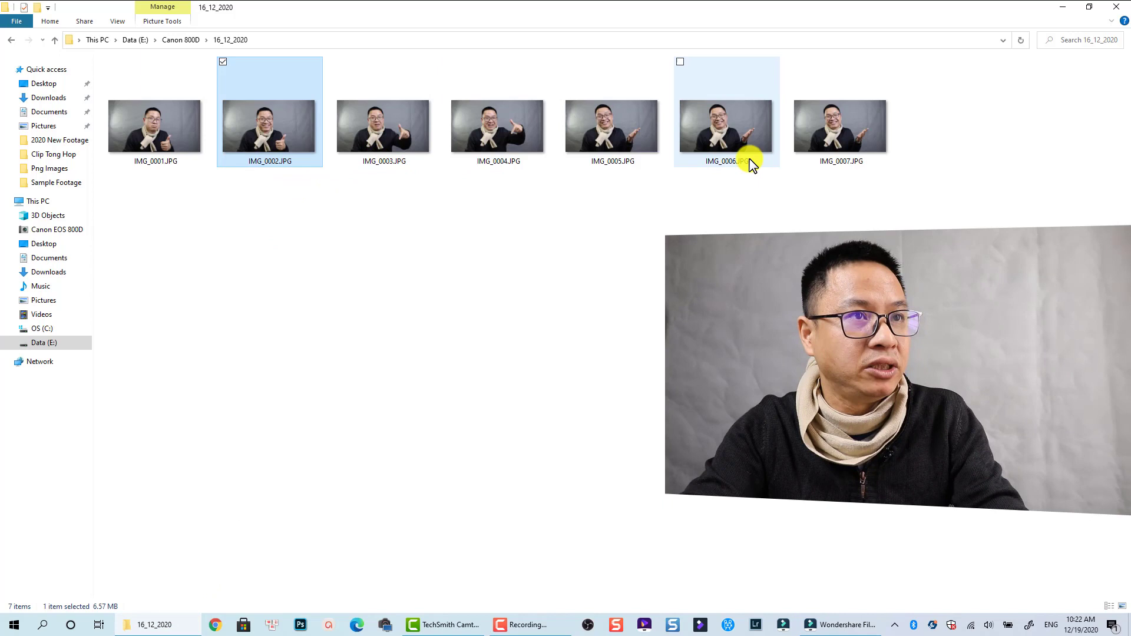
{"action": "left_click_drag", "start_coordinate": [905, 189], "coordinate": [169, 106]}
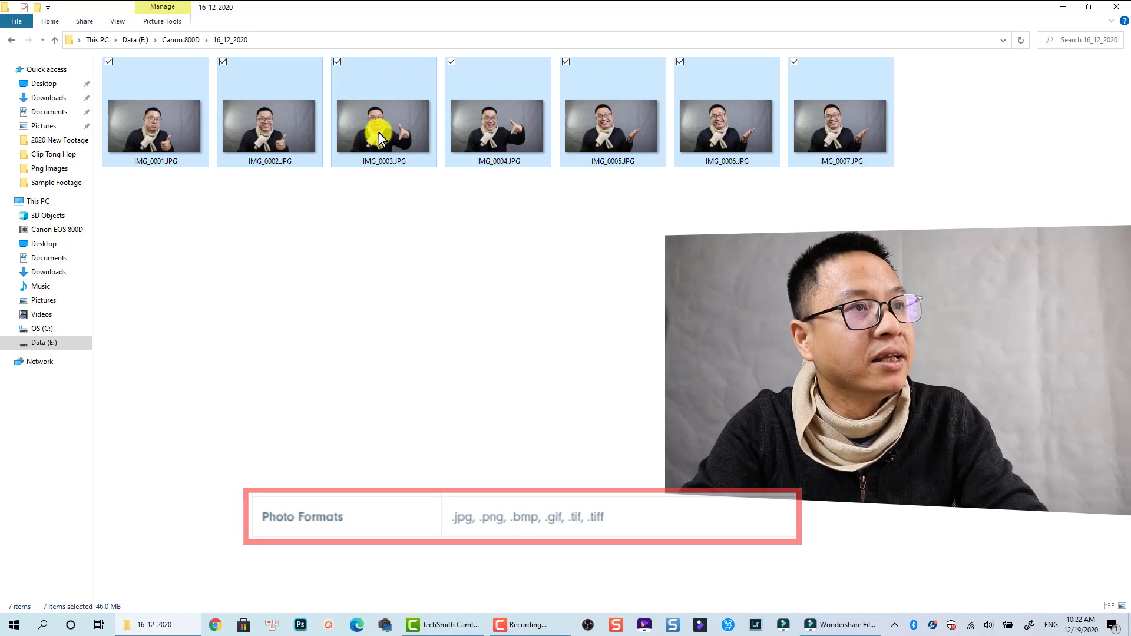
{"action": "left_click_drag", "start_coordinate": [387, 147], "coordinate": [373, 256]}
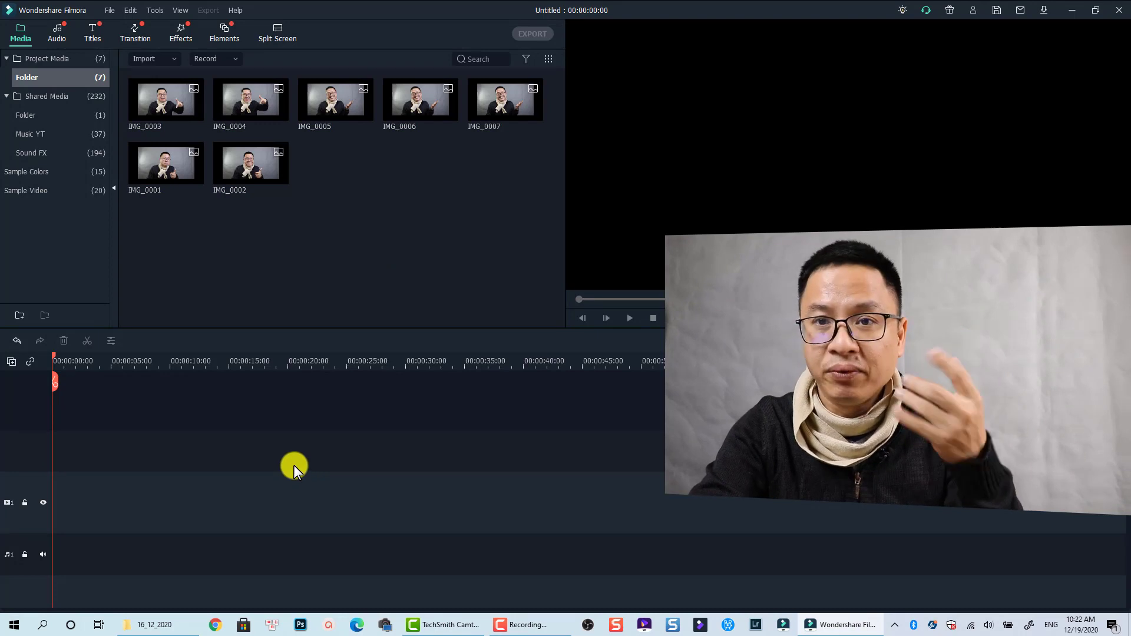
- Place the ten sample clips, Travel 01 through Plating Food, on video track 1 and preview them
{"action": "left_click", "coordinate": [34, 186]}
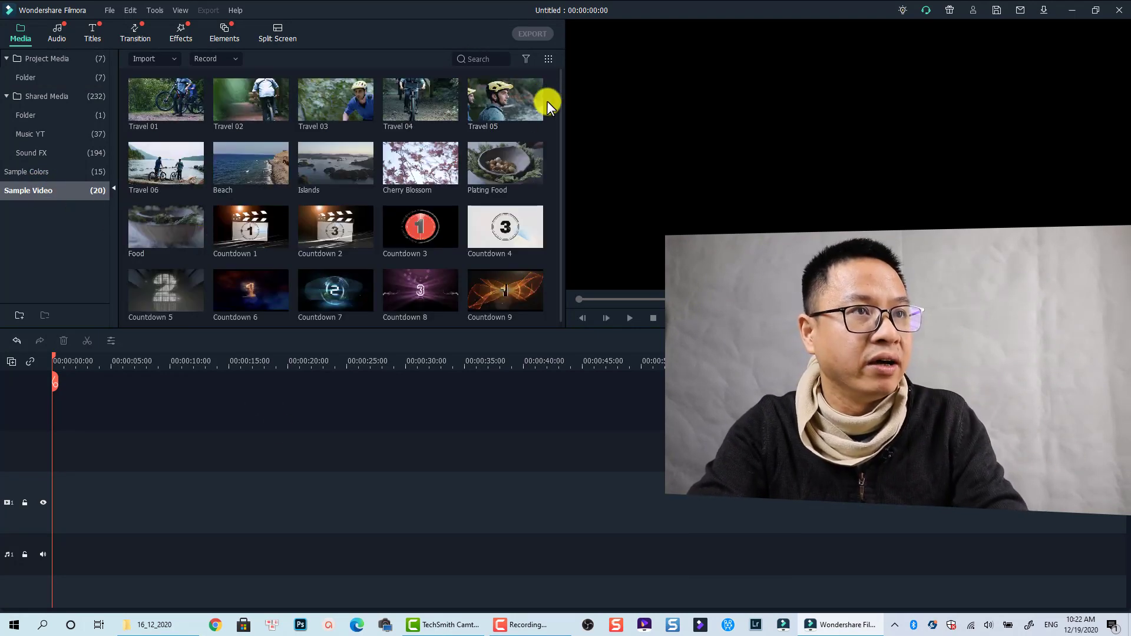
{"action": "left_click_drag", "start_coordinate": [547, 101], "coordinate": [199, 161]}
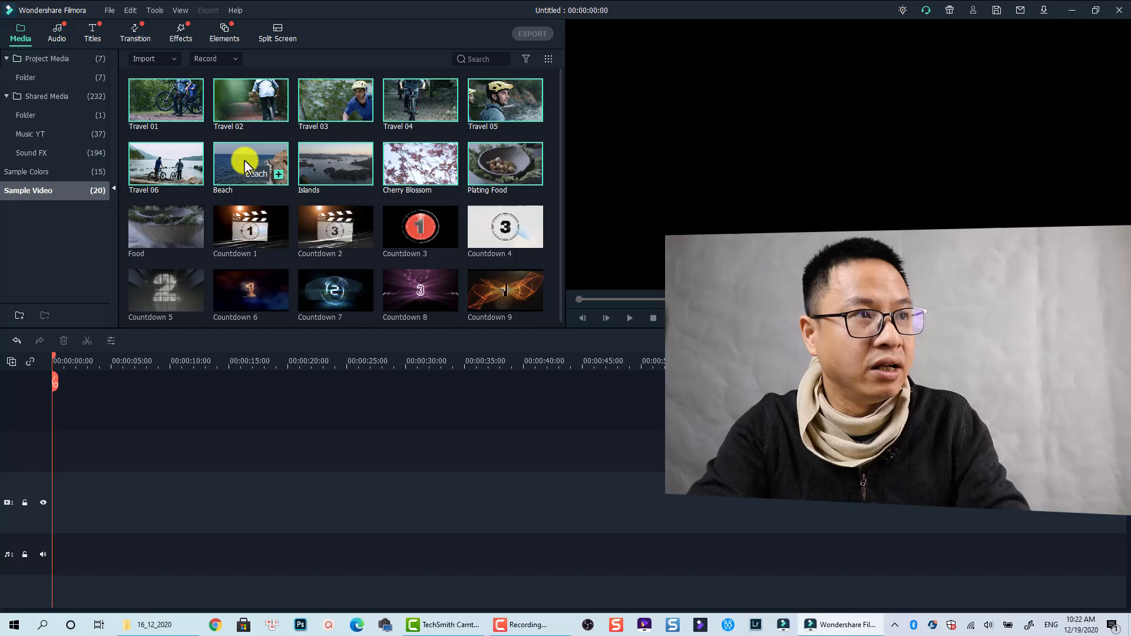
{"action": "left_click_drag", "start_coordinate": [244, 161], "coordinate": [58, 500]}
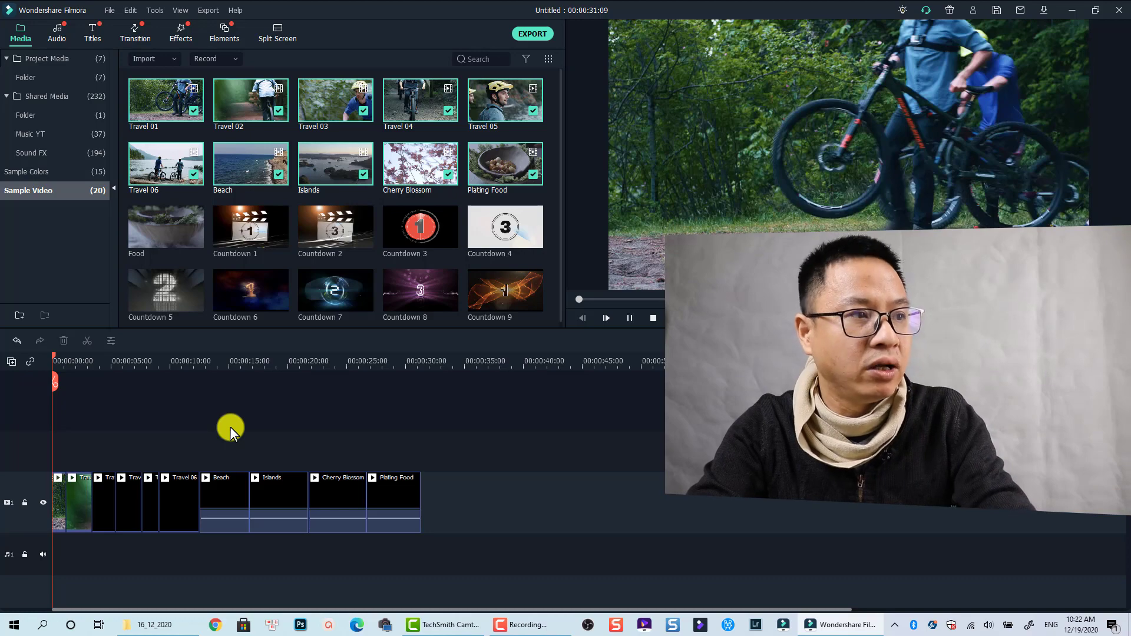
{"action": "key", "text": "space"}
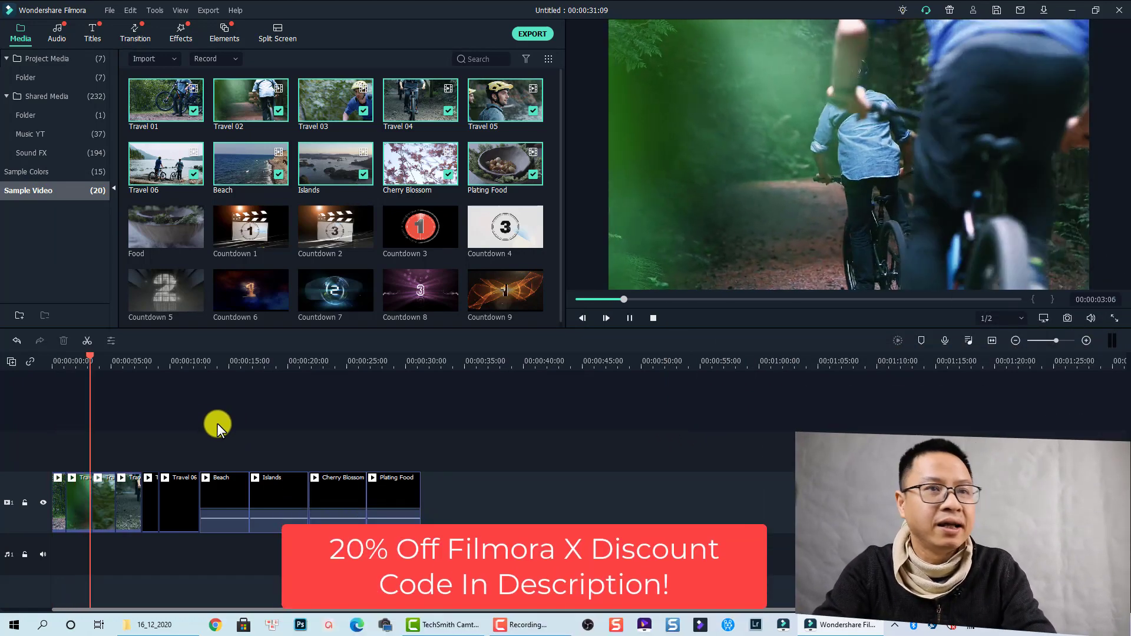
{"action": "key", "text": "space"}
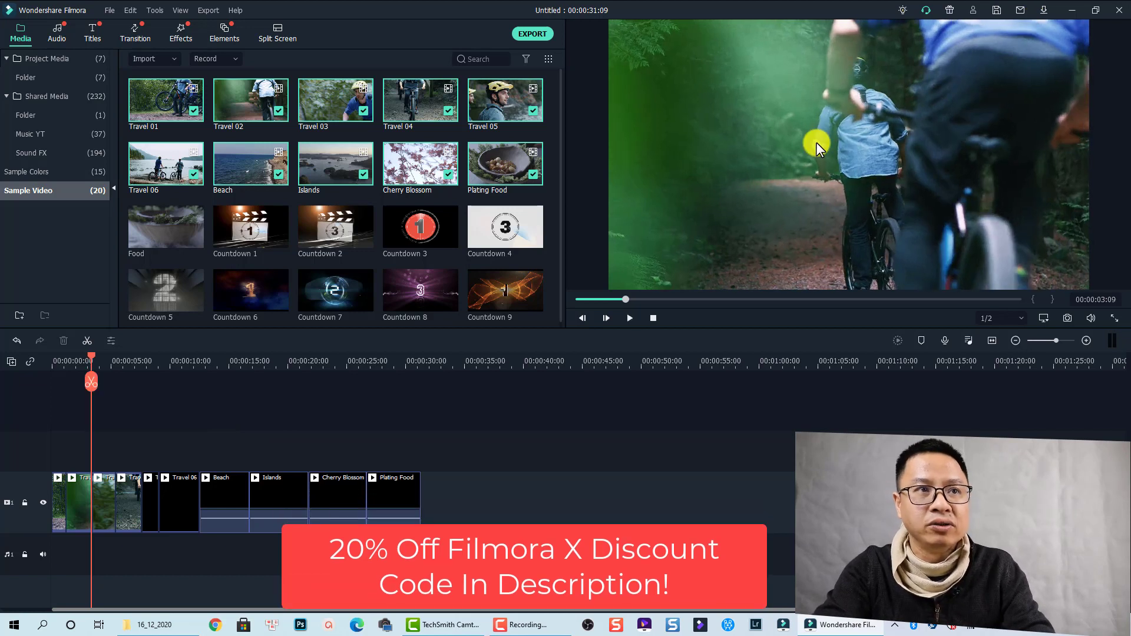
- Put IMG_0001 on the track above the travel clips near 4–5 seconds and select it
{"action": "left_click", "coordinate": [27, 78]}
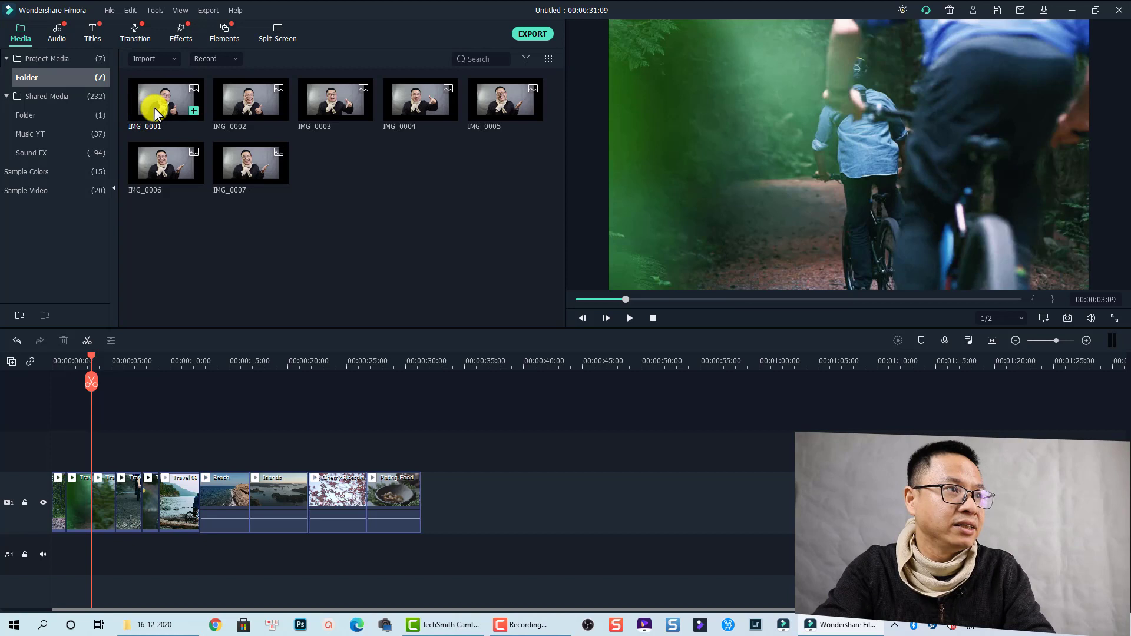
{"action": "left_click_drag", "start_coordinate": [154, 107], "coordinate": [124, 452]}
{"action": "left_click", "coordinate": [137, 456]}
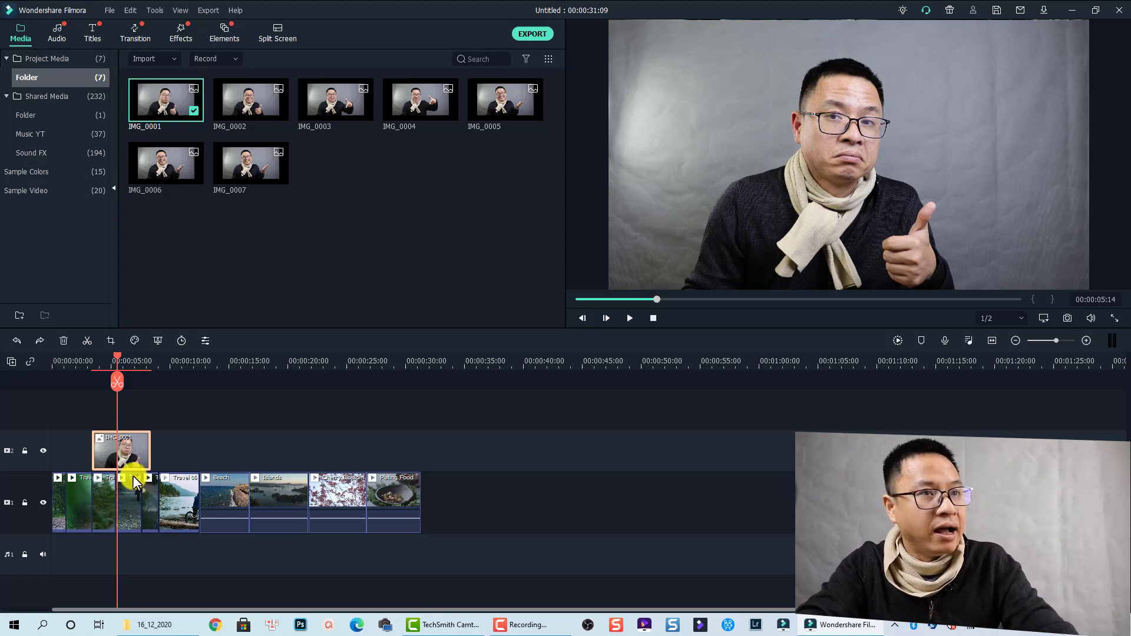
- Shrink the photo, move it toward the centre and tilt it about 12° counter-clockwise
{"action": "left_click", "coordinate": [857, 181]}
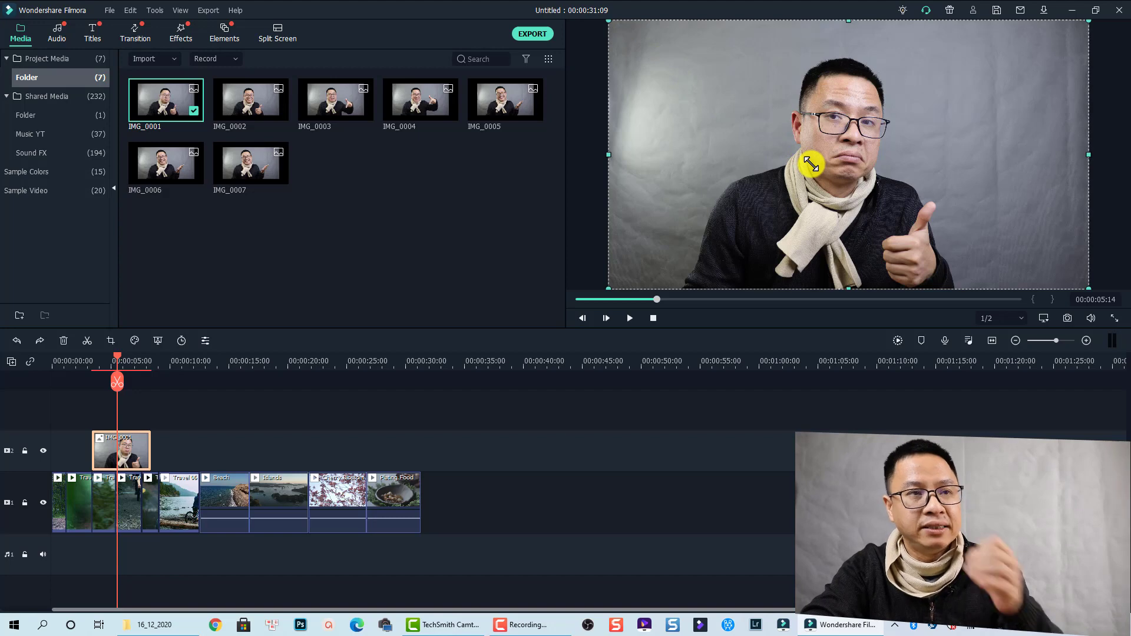
{"action": "left_click_drag", "start_coordinate": [811, 165], "coordinate": [843, 186]}
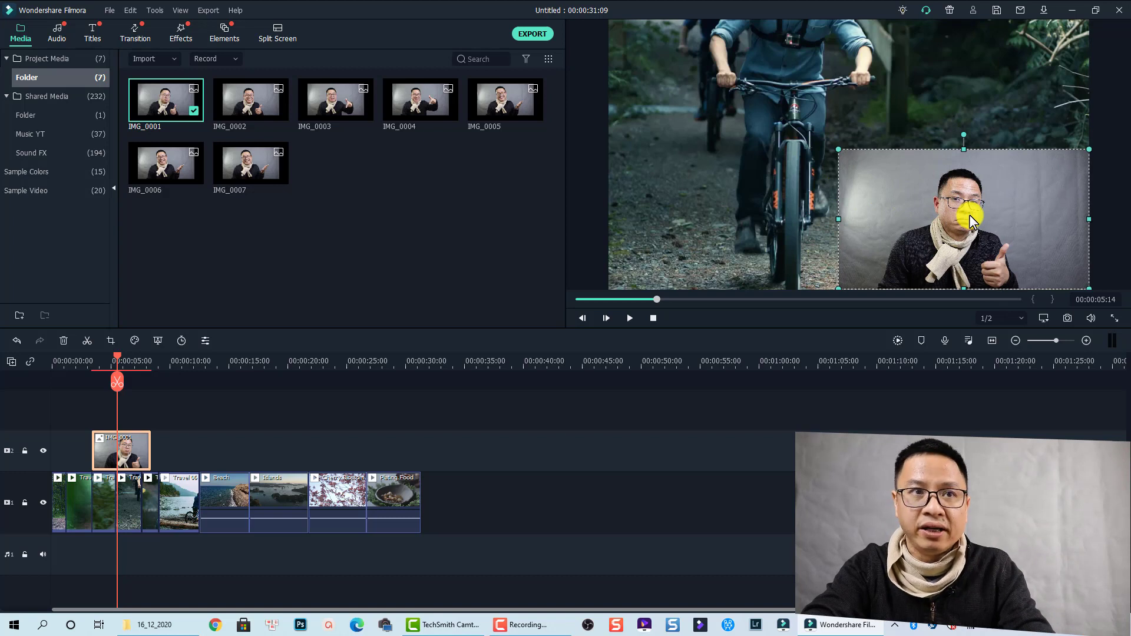
{"action": "left_click_drag", "start_coordinate": [970, 215], "coordinate": [843, 151]}
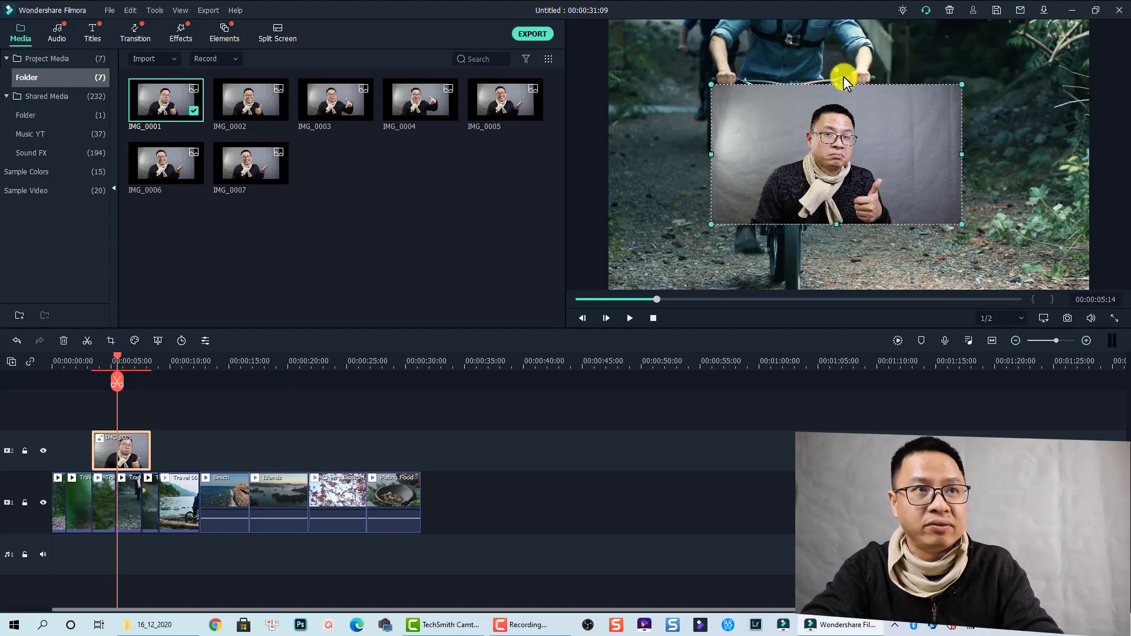
{"action": "left_click_drag", "start_coordinate": [838, 71], "coordinate": [818, 71]}
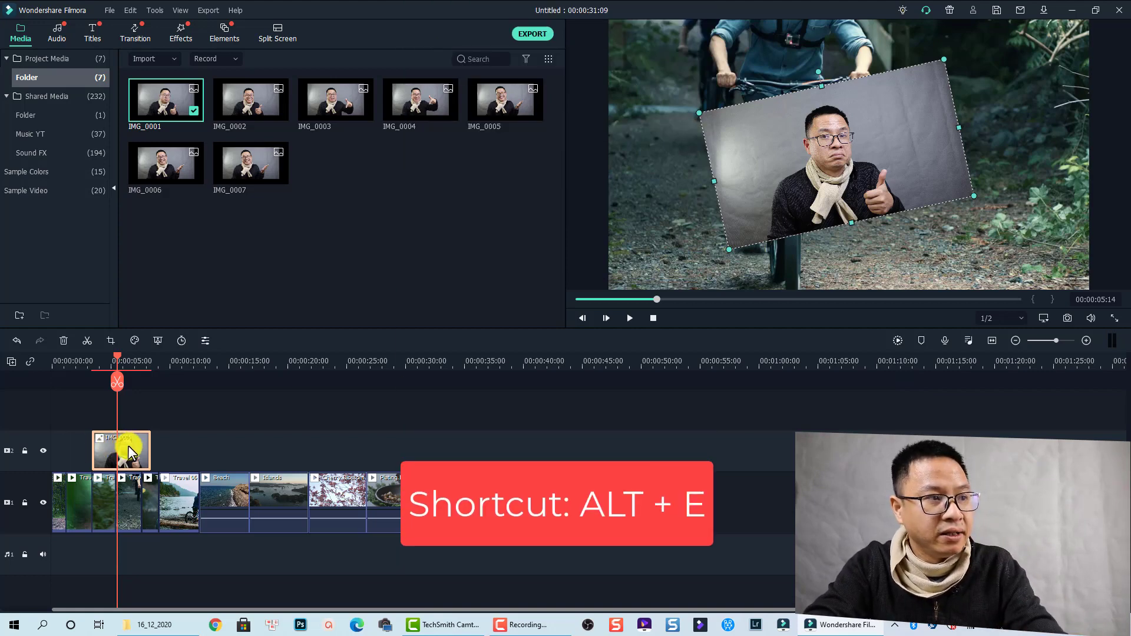
{"action": "key", "text": "alt+e"}
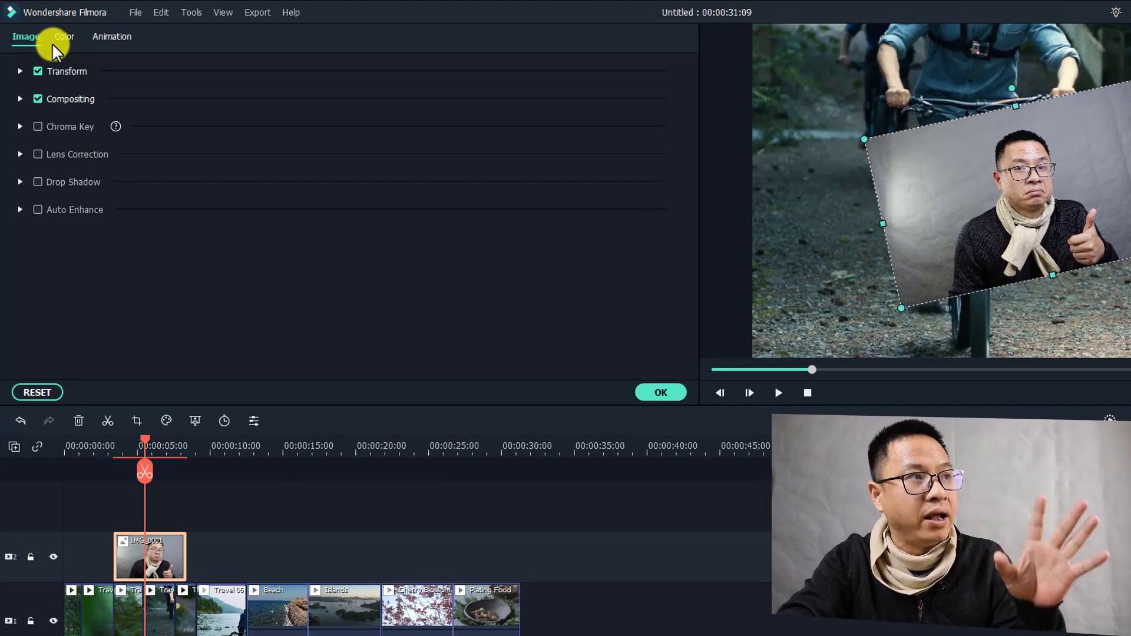
{"action": "left_click", "coordinate": [67, 38]}
{"action": "left_click", "coordinate": [112, 35]}
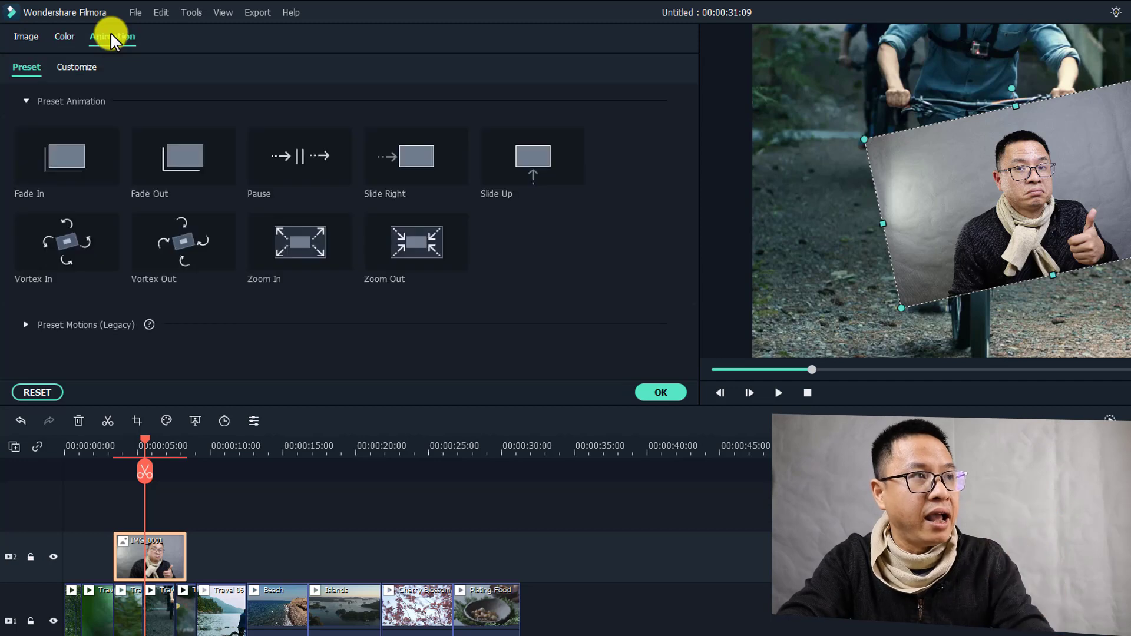
{"action": "left_click", "coordinate": [27, 34]}
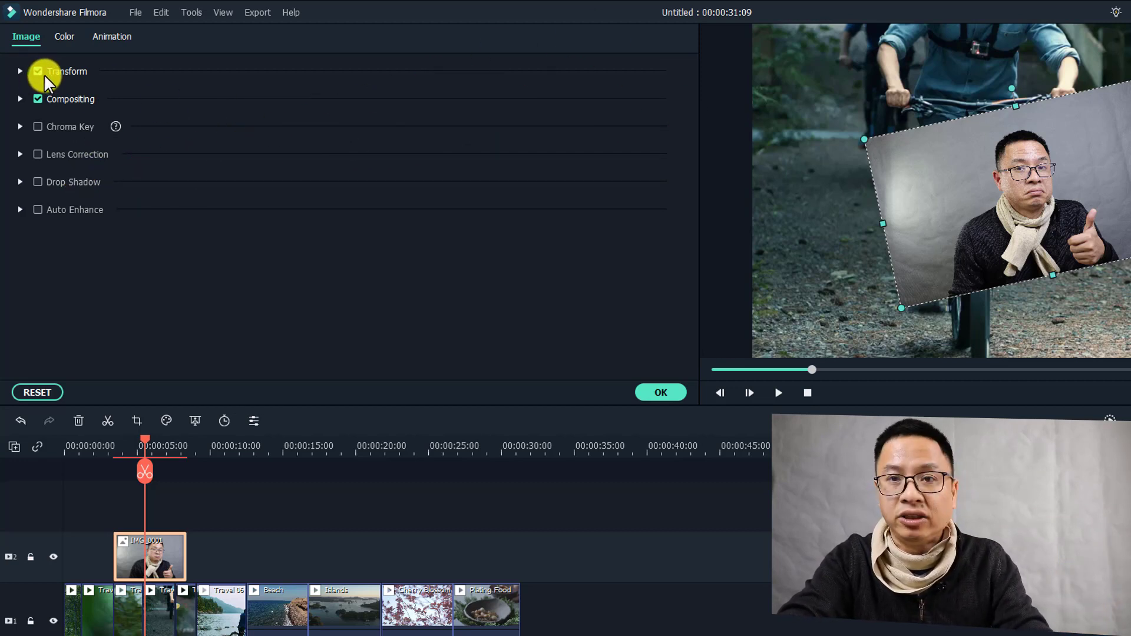
- Try rotate, flip and scale on the photo, then reset it to rotate 0, scale 100%, position 0,0
{"action": "left_click", "coordinate": [20, 71]}
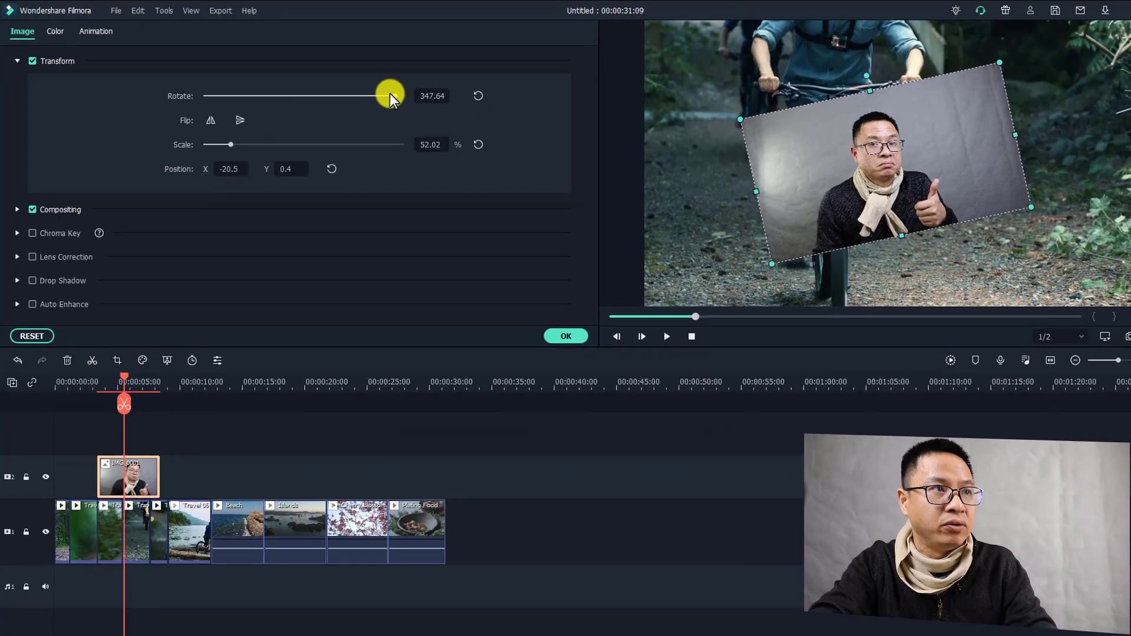
{"action": "left_click_drag", "start_coordinate": [392, 94], "coordinate": [369, 106]}
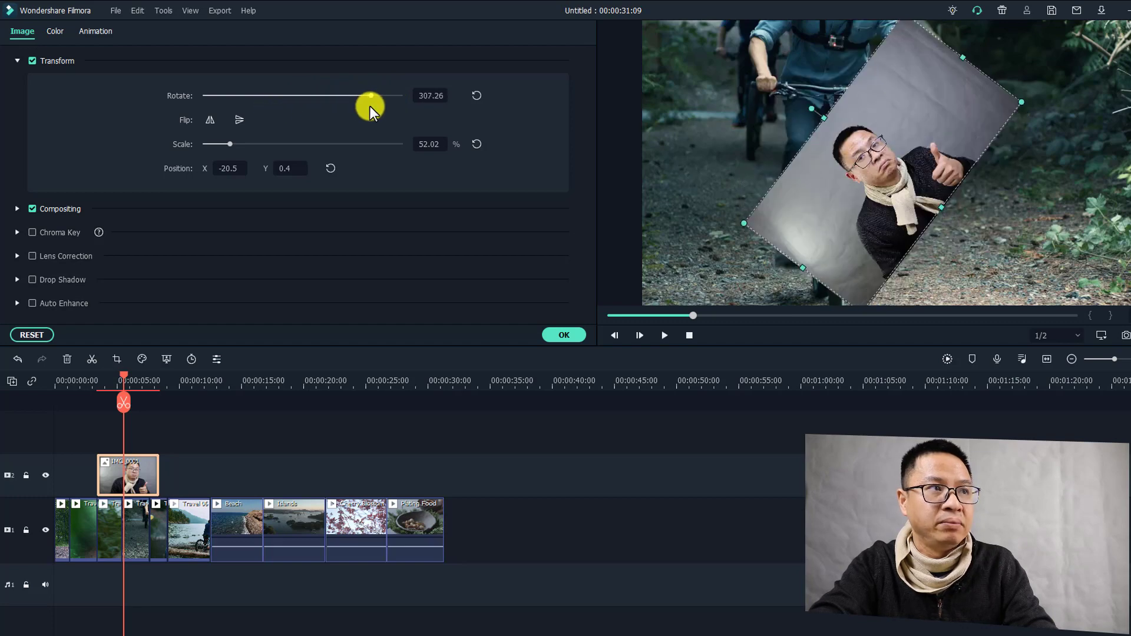
{"action": "left_click", "coordinate": [210, 120]}
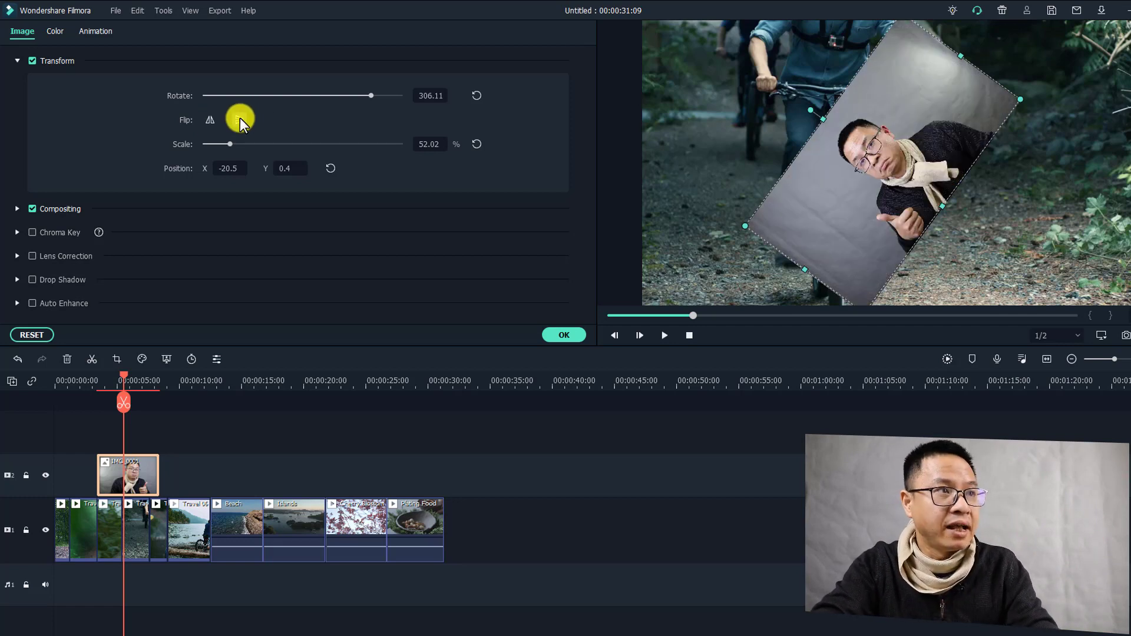
{"action": "left_click", "coordinate": [239, 120]}
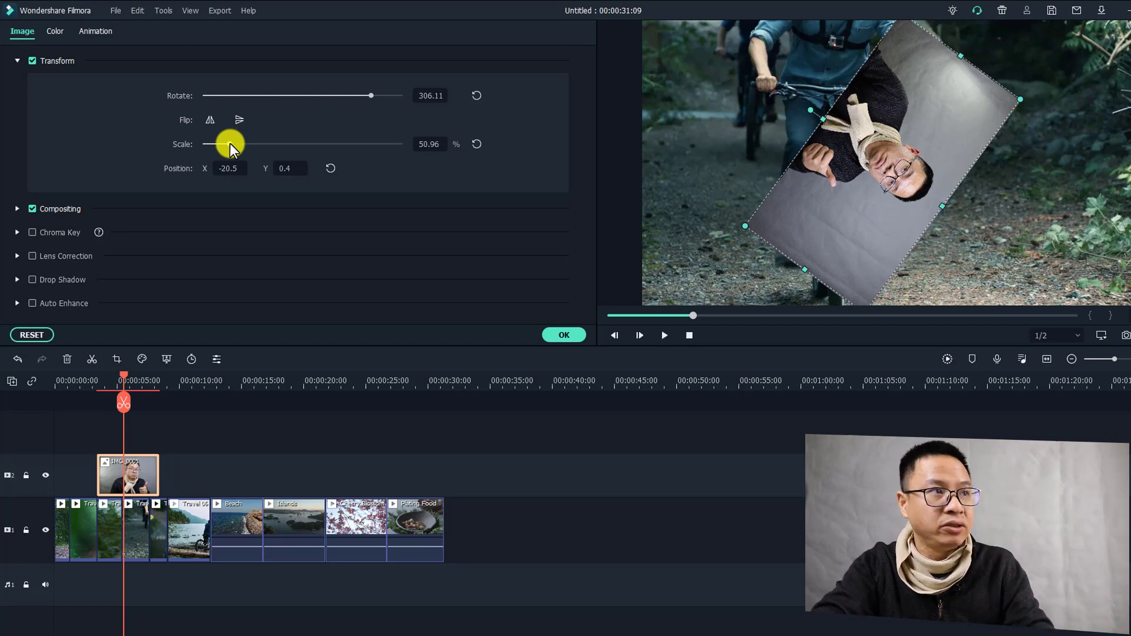
{"action": "left_click_drag", "start_coordinate": [230, 143], "coordinate": [623, 326]}
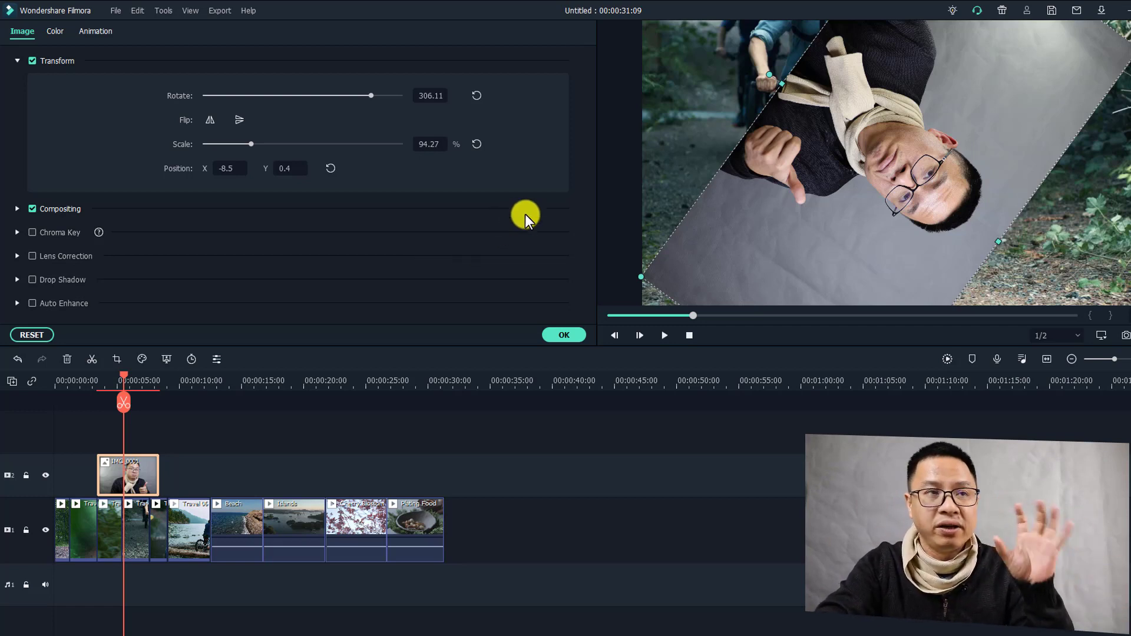
{"action": "left_click", "coordinate": [477, 95]}
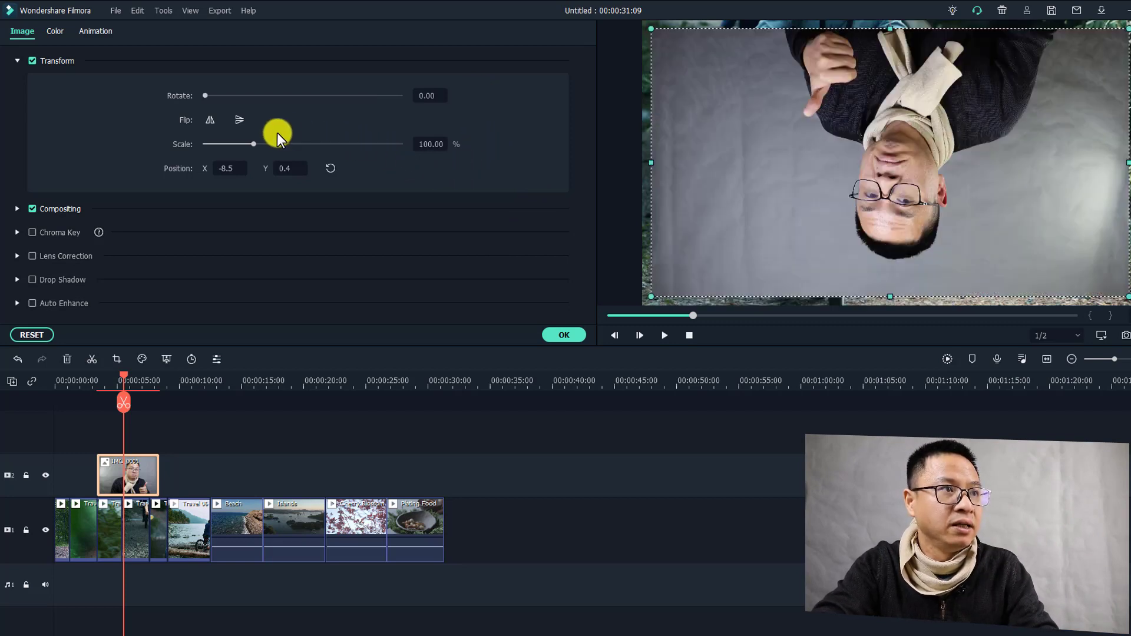
{"action": "left_click", "coordinate": [330, 168]}
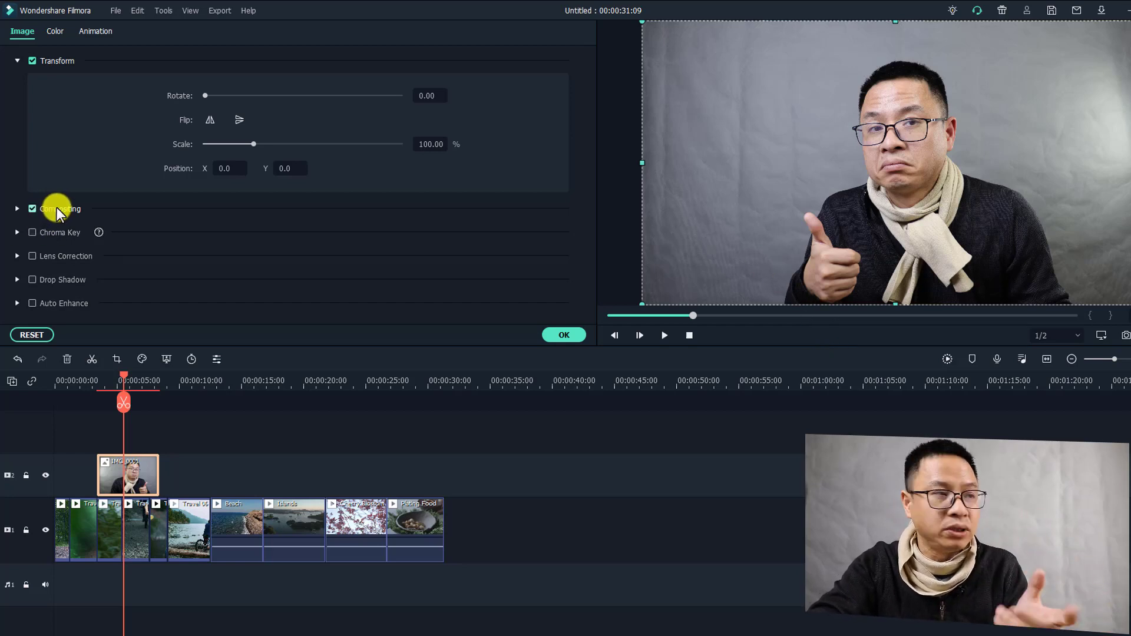
- Set the photo's blending mode to Overlay, keeping opacity at 100%
{"action": "left_click", "coordinate": [17, 209]}
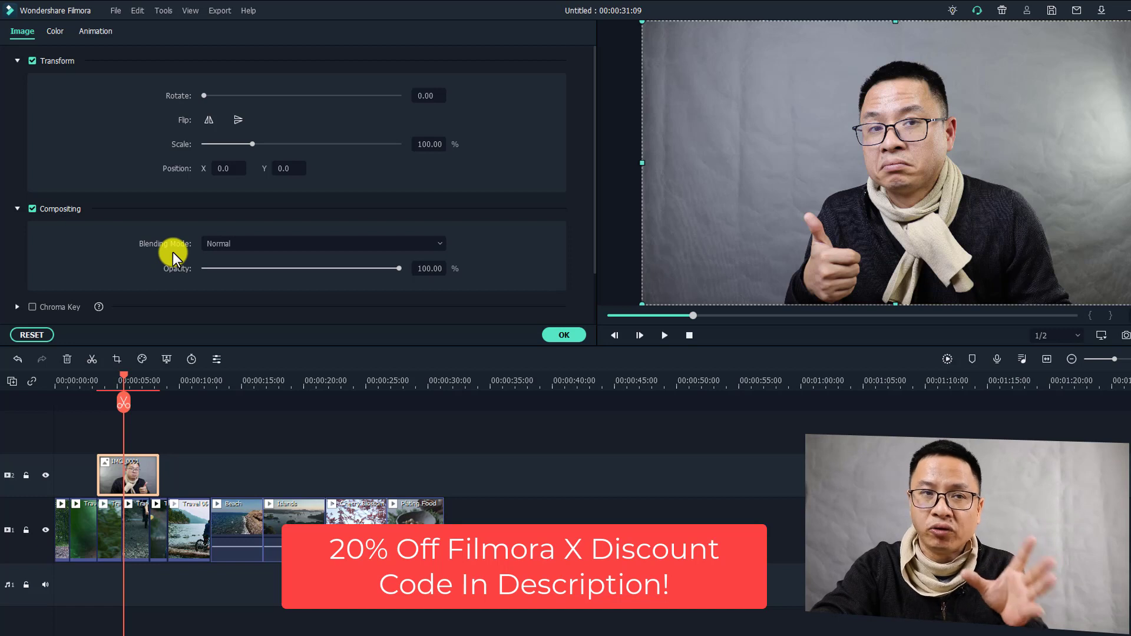
{"action": "left_click", "coordinate": [219, 242]}
{"action": "scroll", "coordinate": [235, 331], "scroll_direction": "down", "scroll_amount": 2}
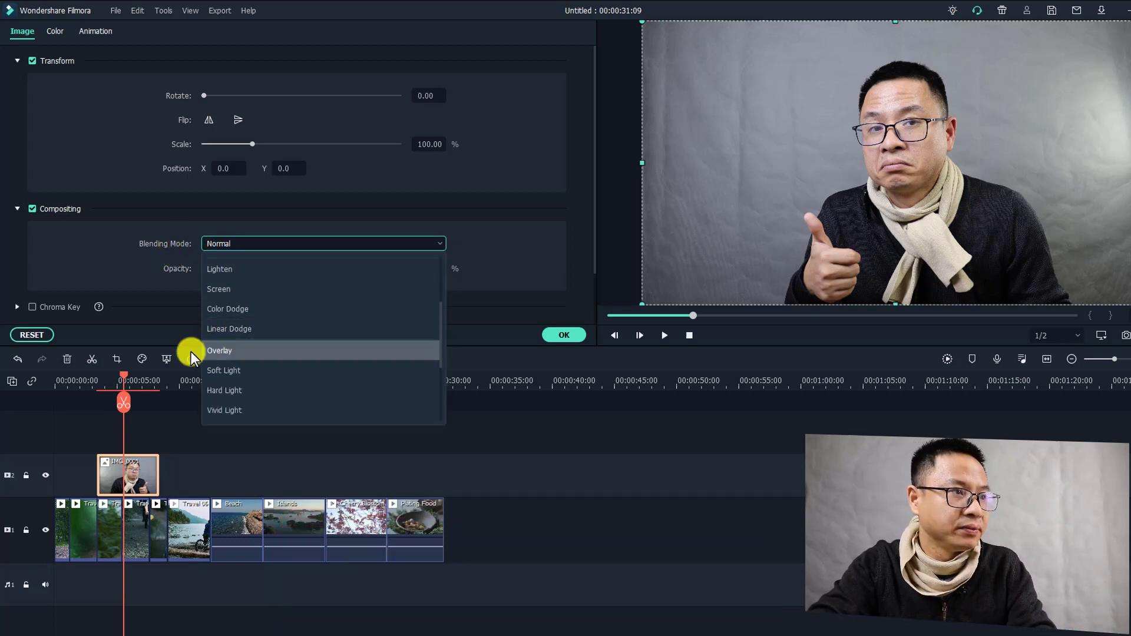
{"action": "left_click", "coordinate": [232, 350]}
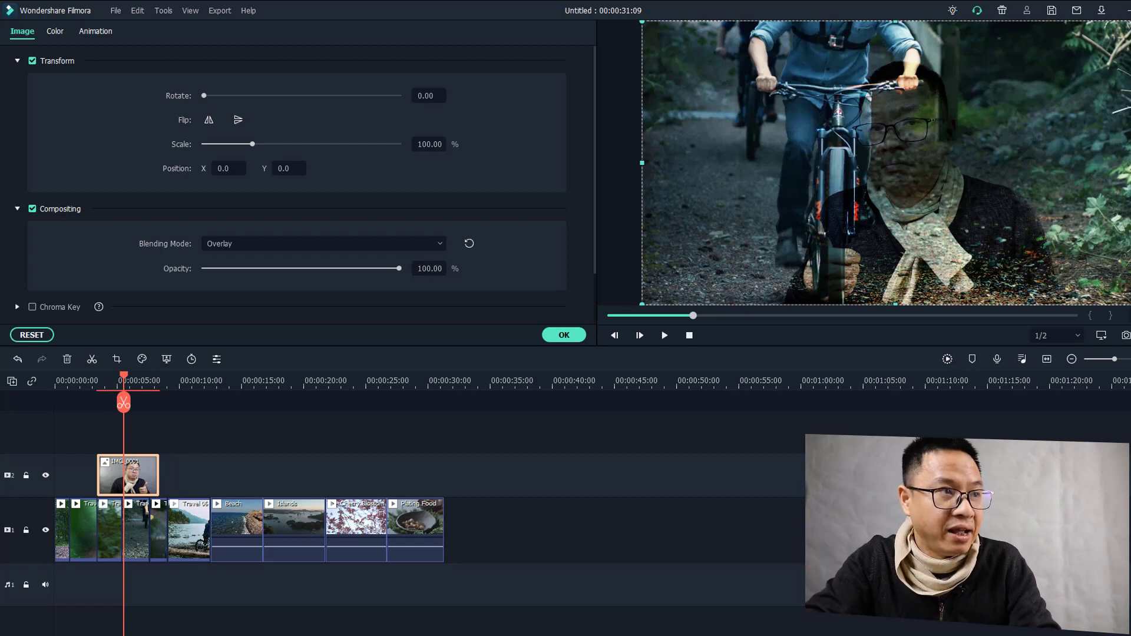
{"action": "mouse_move", "coordinate": [399, 266]}
{"action": "left_mouse_down"}
{"action": "mouse_move", "coordinate": [327, 256]}
{"action": "mouse_move", "coordinate": [399, 264]}
{"action": "left_mouse_up"}
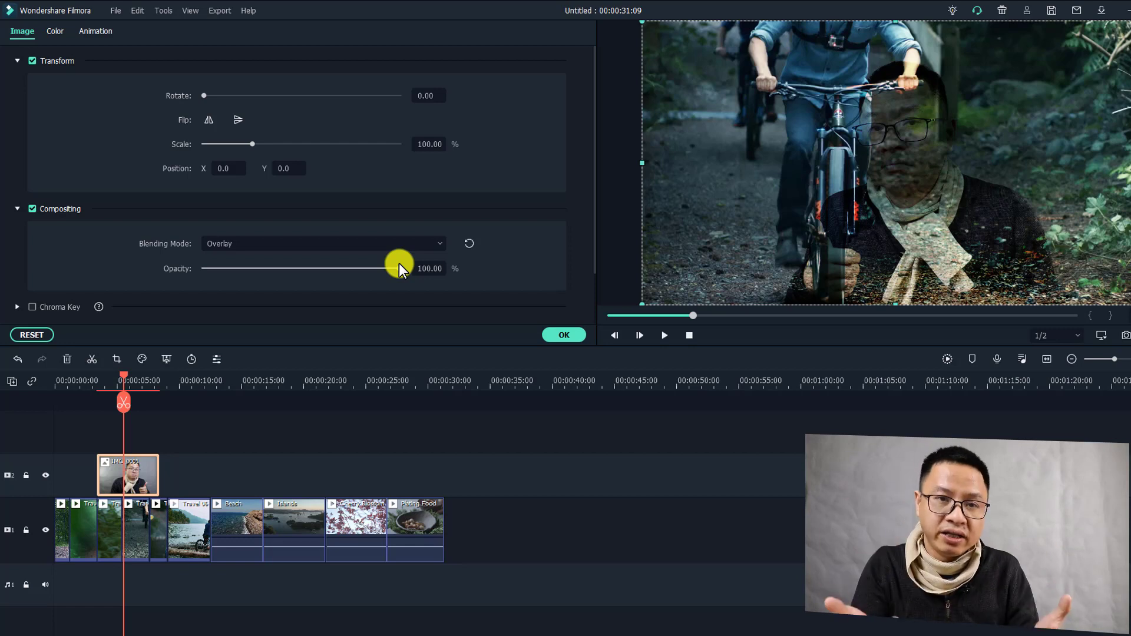
- Play the overlay from near the start, park at about 5 seconds, and collapse Transform and Compositing
{"action": "left_click", "coordinate": [75, 381]}
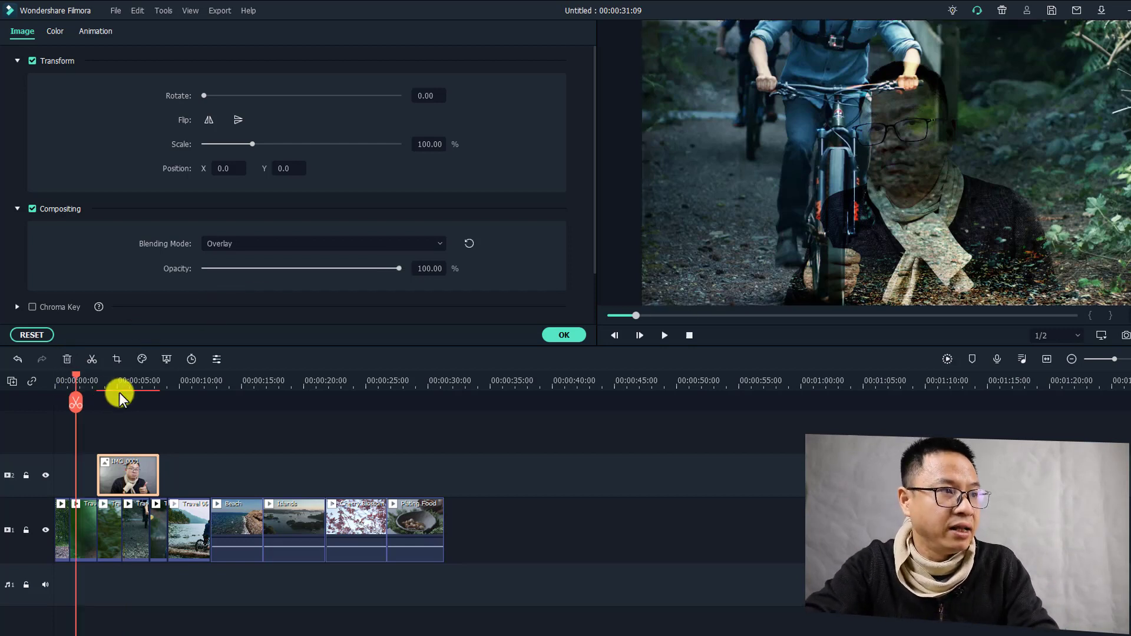
{"action": "key", "text": "space"}
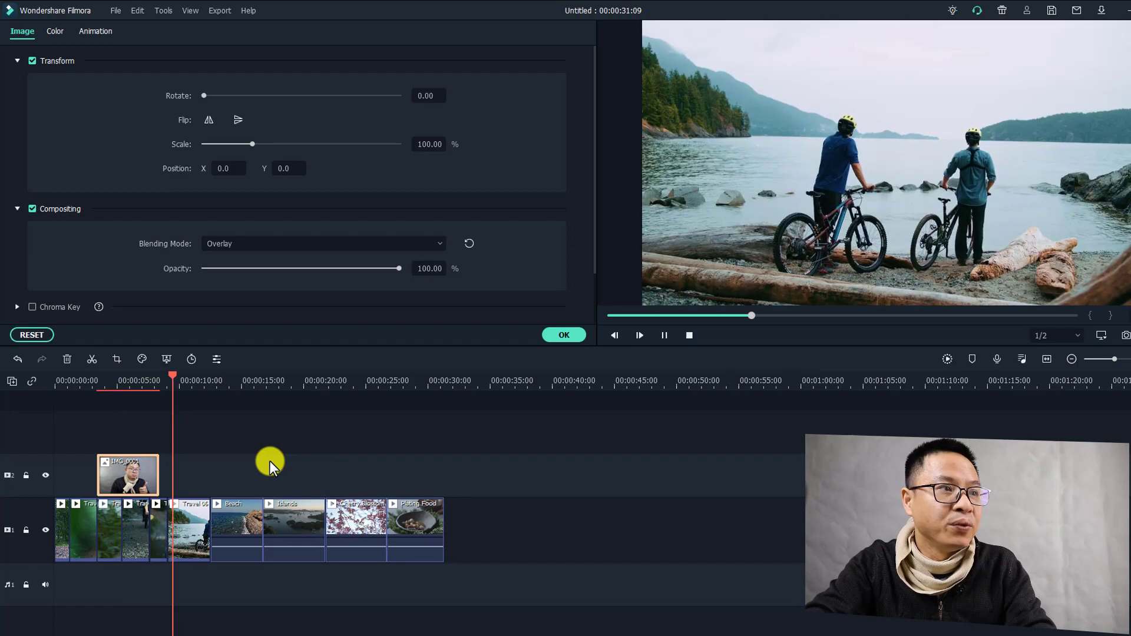
{"action": "key", "text": "space"}
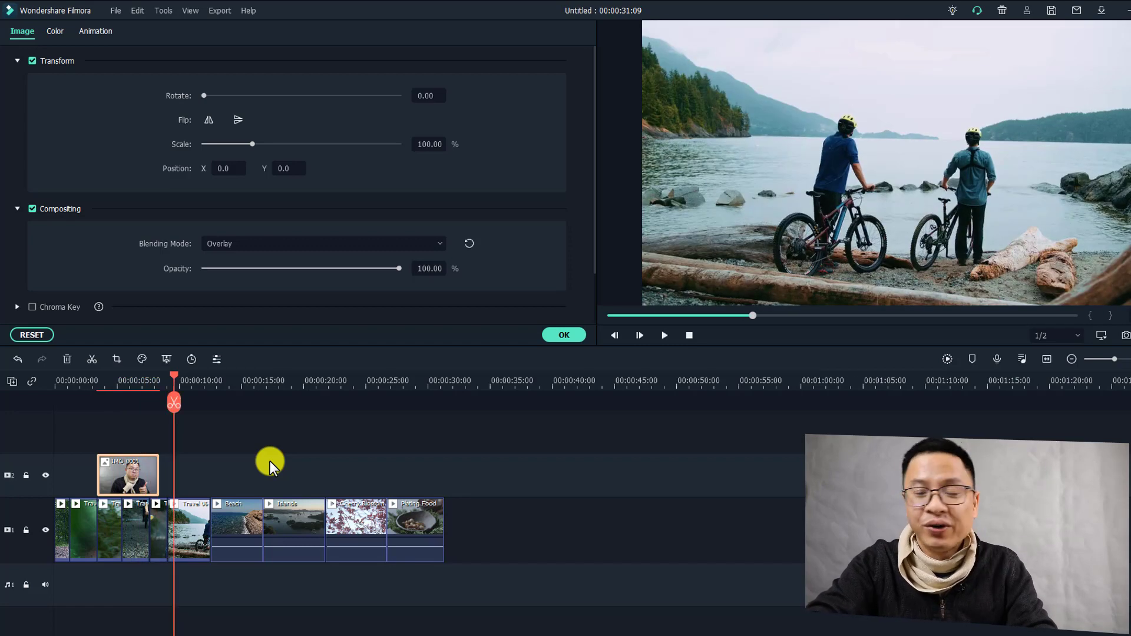
{"action": "left_click", "coordinate": [144, 383]}
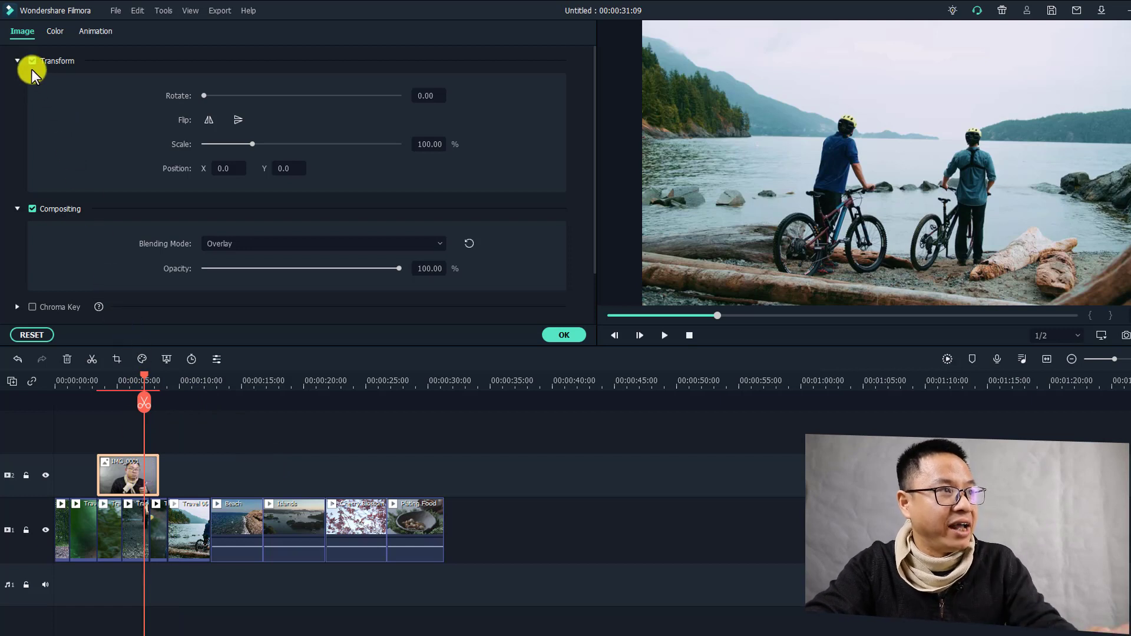
{"action": "left_click", "coordinate": [13, 59]}
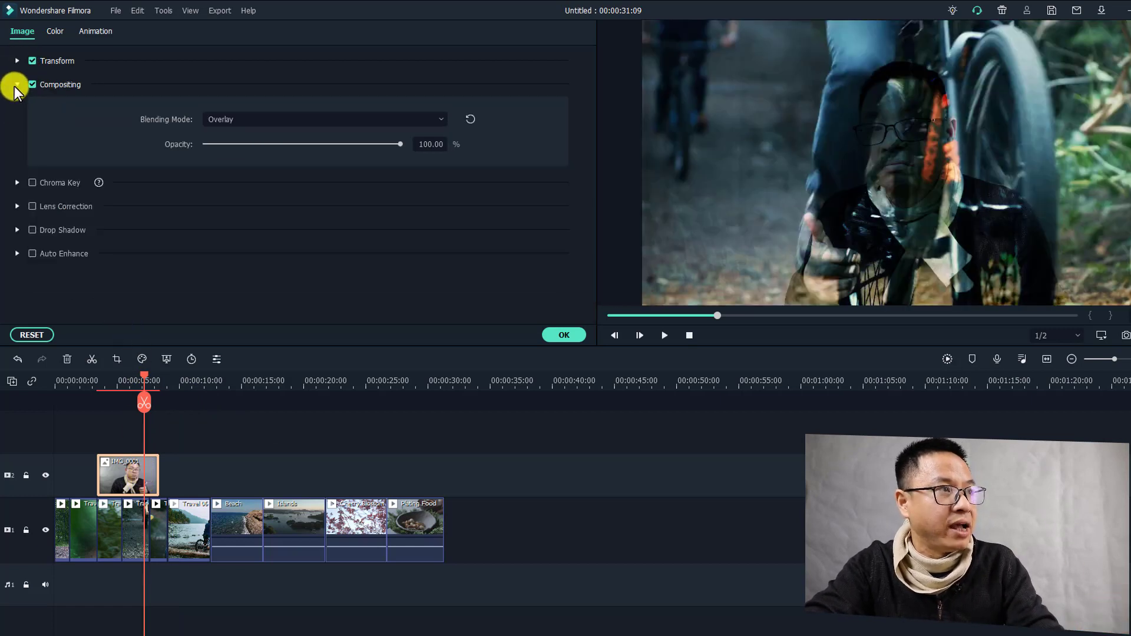
{"action": "left_click", "coordinate": [16, 85]}
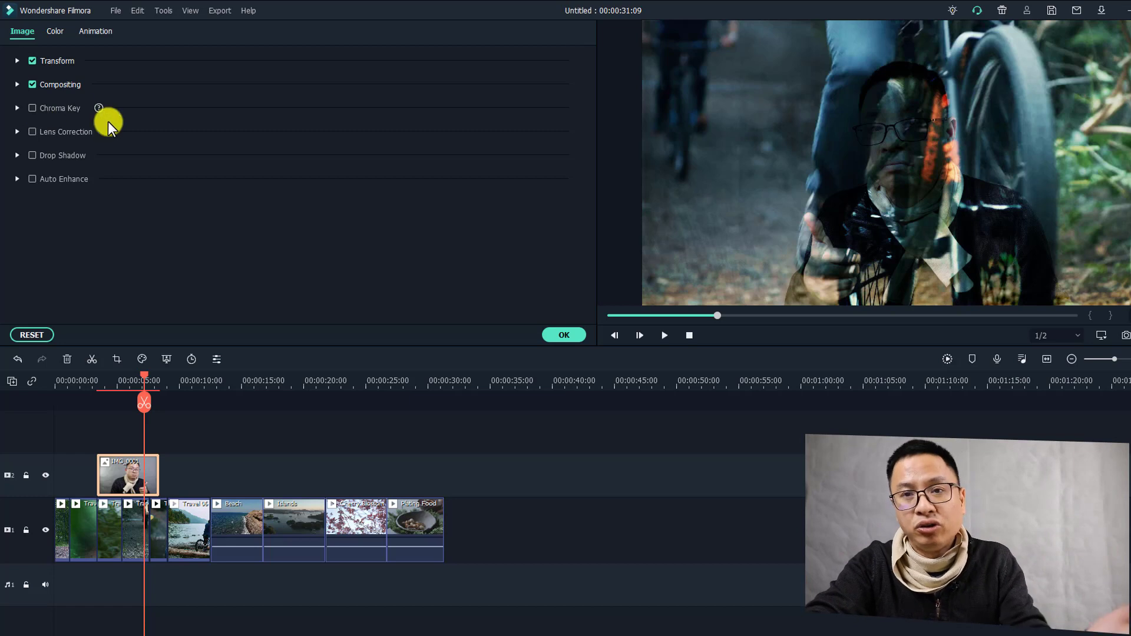
- Look at the photo's Color settings, then its Animation presets such as Fade In and Vortex In
{"action": "left_click", "coordinate": [57, 28]}
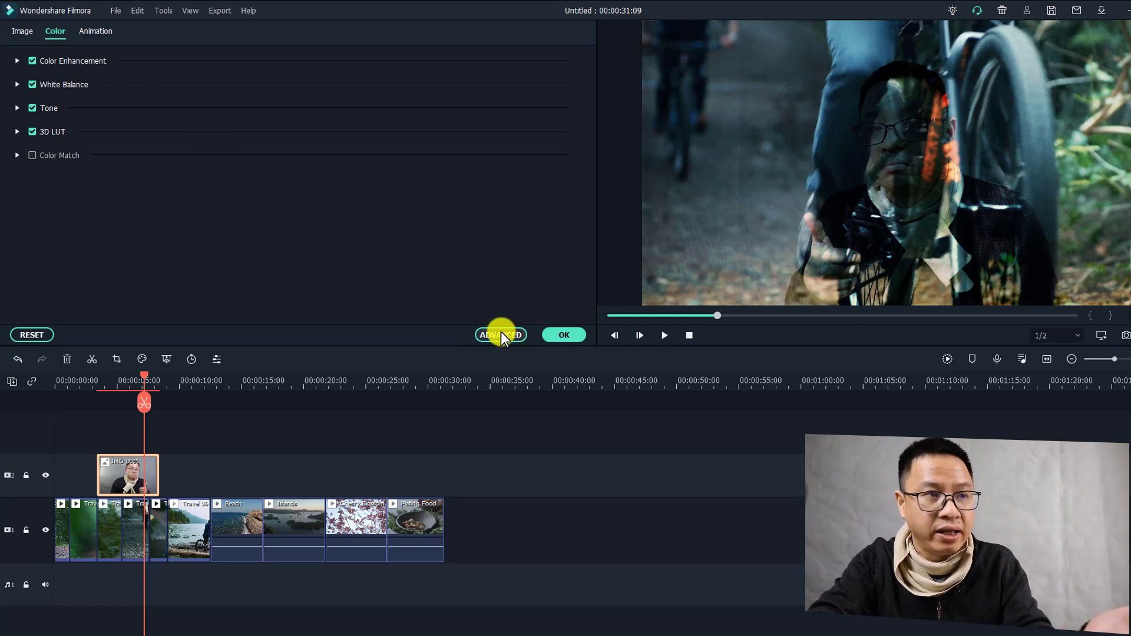
{"action": "left_click", "coordinate": [91, 32]}
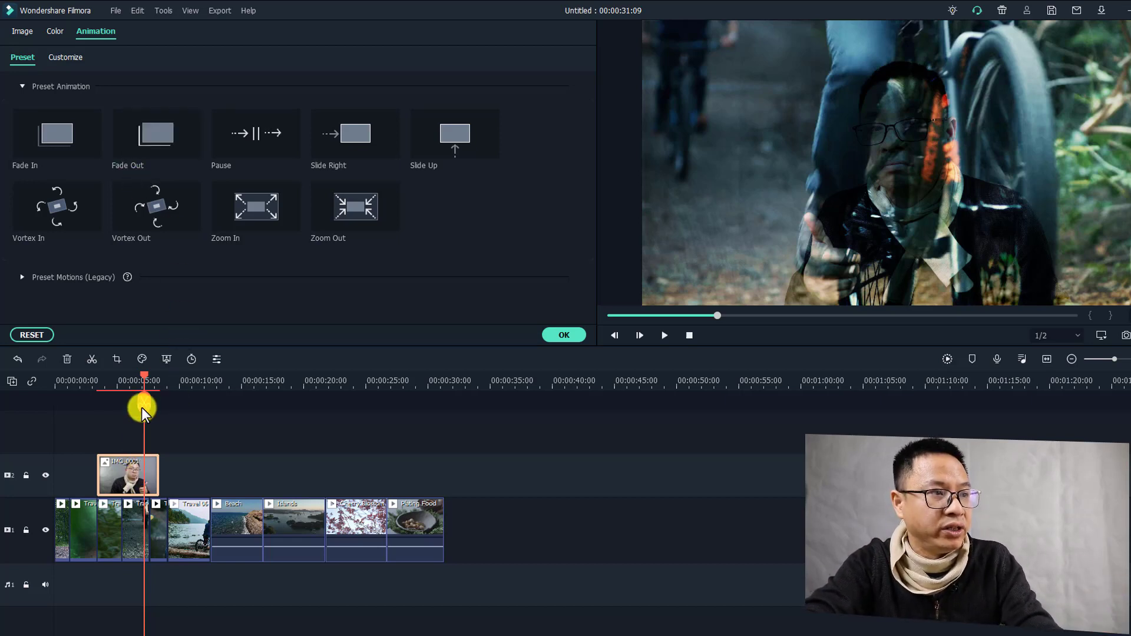
- Add a starting custom animation keyframe to the photo at about 4 seconds
{"action": "left_click_drag", "start_coordinate": [142, 375], "coordinate": [110, 383]}
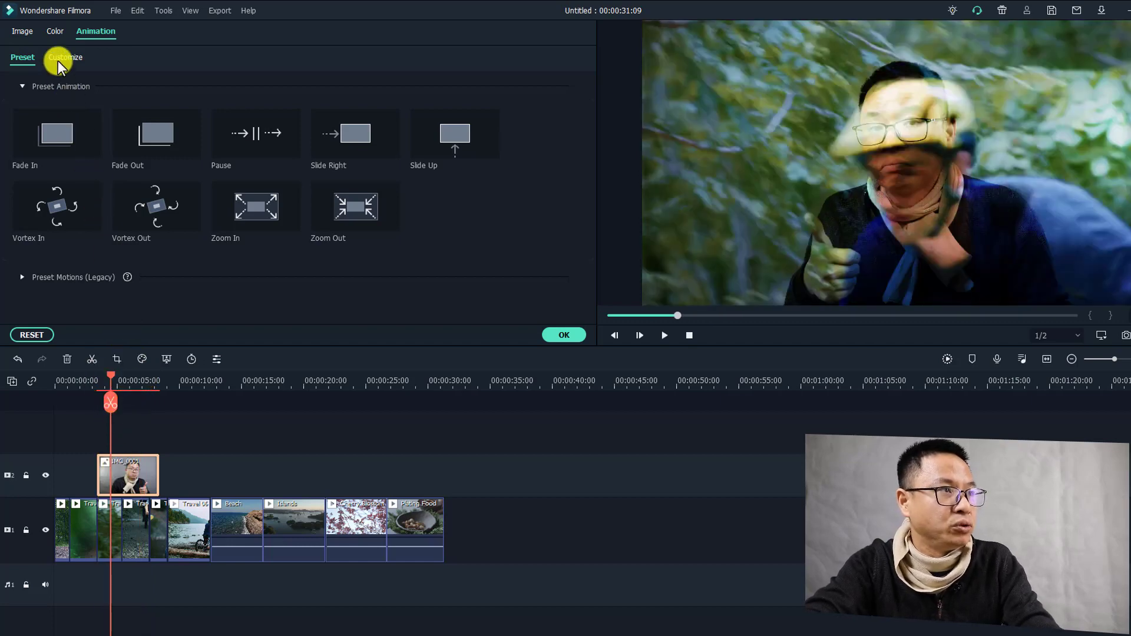
{"action": "left_click", "coordinate": [59, 59]}
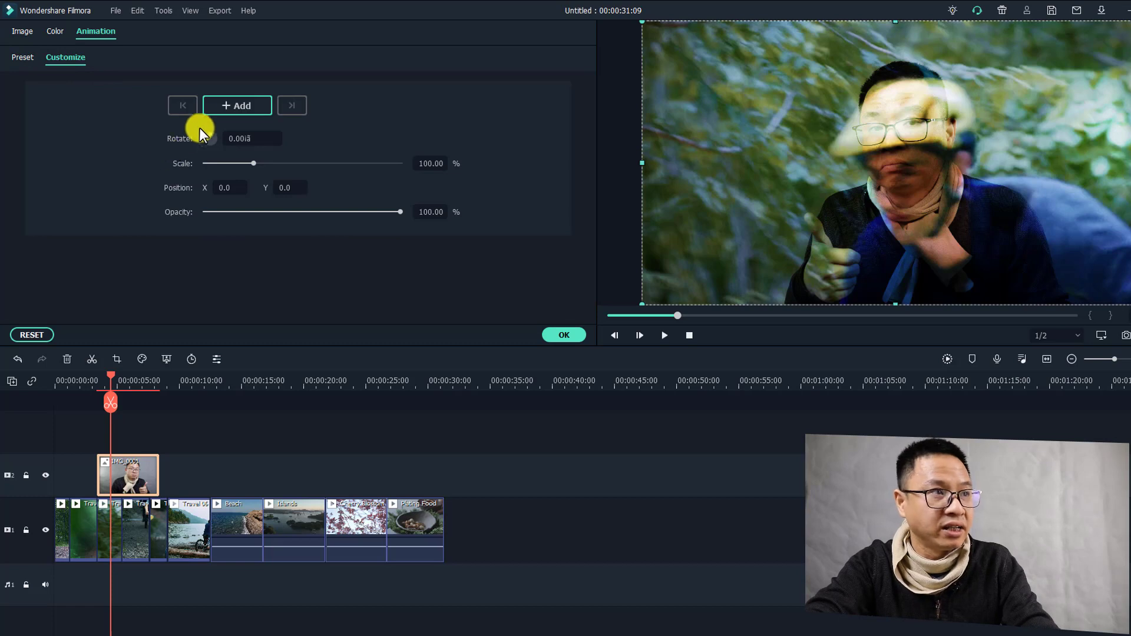
{"action": "left_click", "coordinate": [236, 107]}
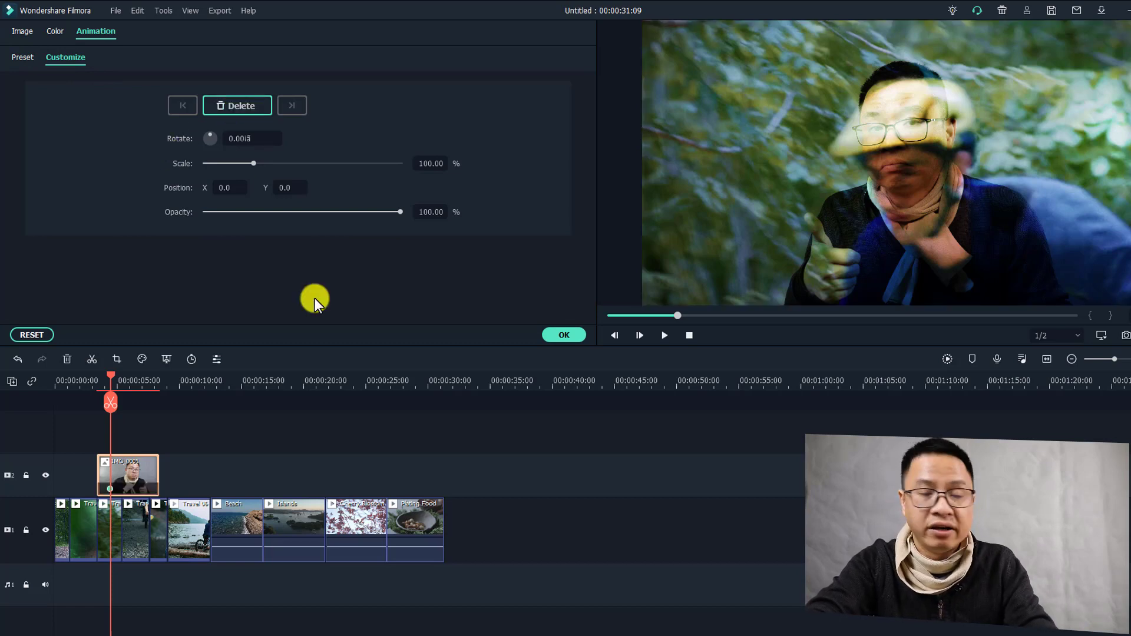
- At 5 seconds, keyframe the photo shrunk to 40.74% scale in the lower-left
{"action": "left_click", "coordinate": [131, 389]}
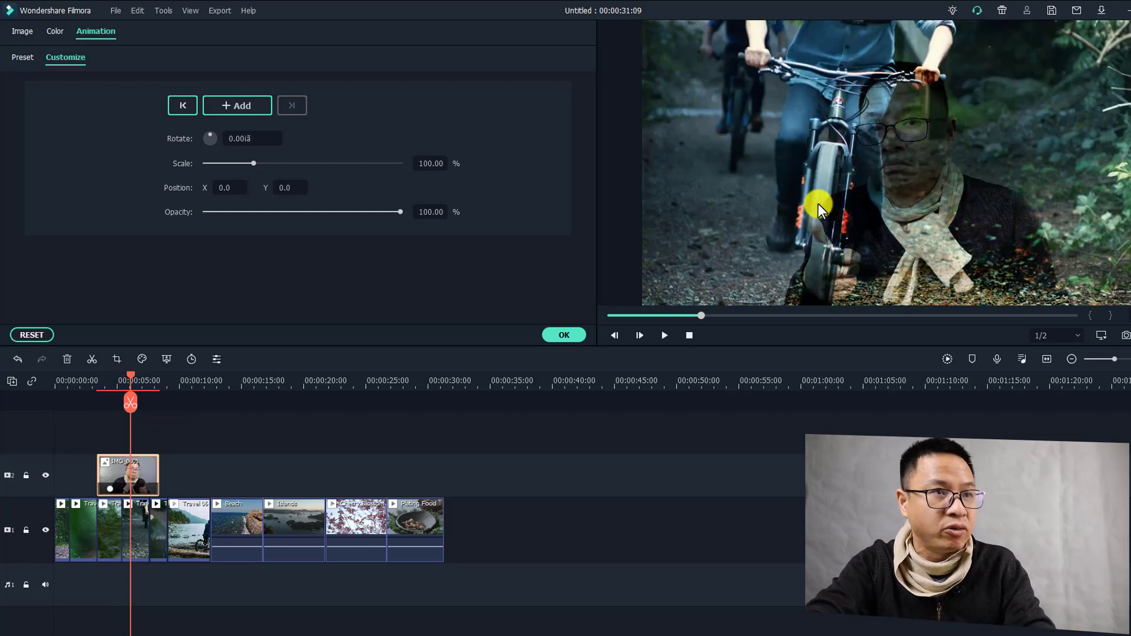
{"action": "left_click", "coordinate": [839, 203]}
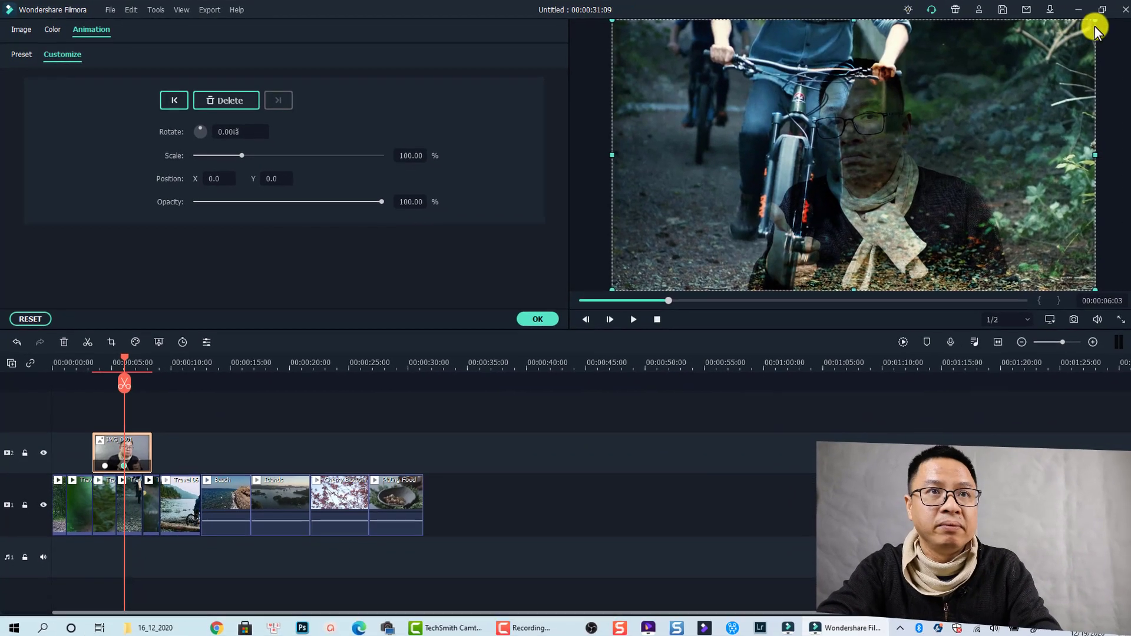
{"action": "left_click_drag", "start_coordinate": [1090, 21], "coordinate": [992, 72]}
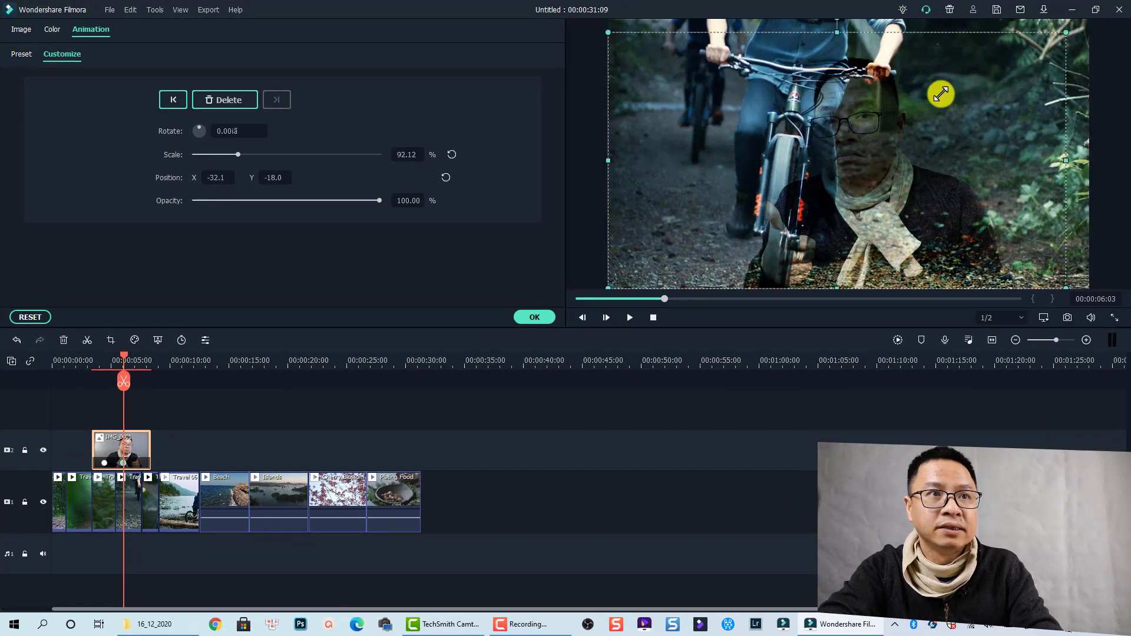
{"action": "left_click_drag", "start_coordinate": [895, 114], "coordinate": [806, 182]}
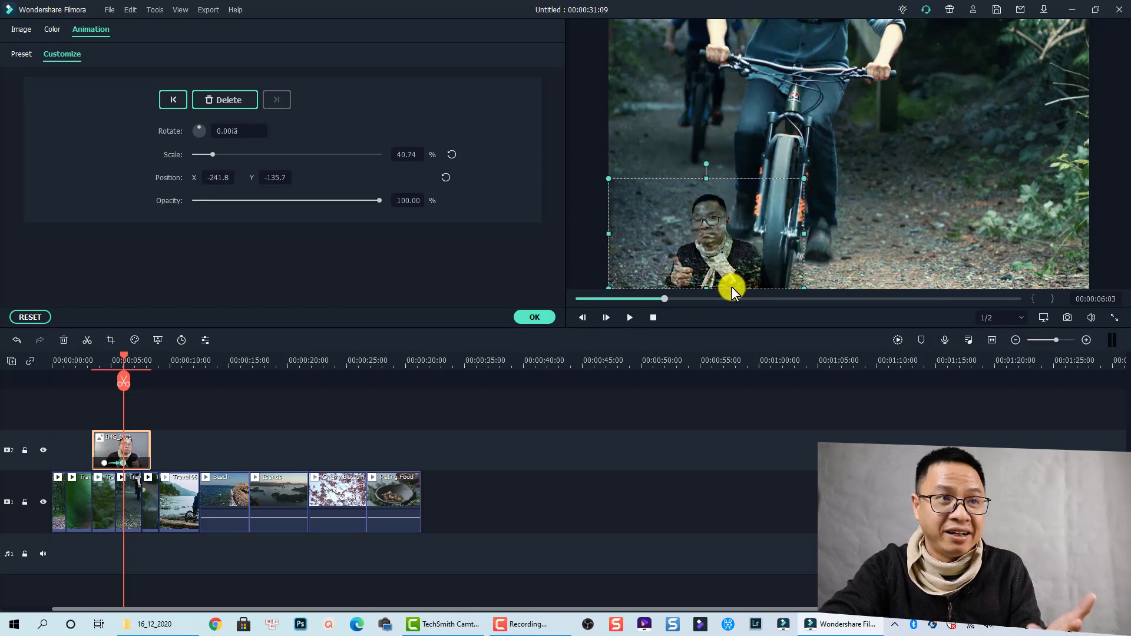
- Switch the photo's Compositing blending mode from Overlay back to Normal
{"action": "left_click", "coordinate": [20, 29]}
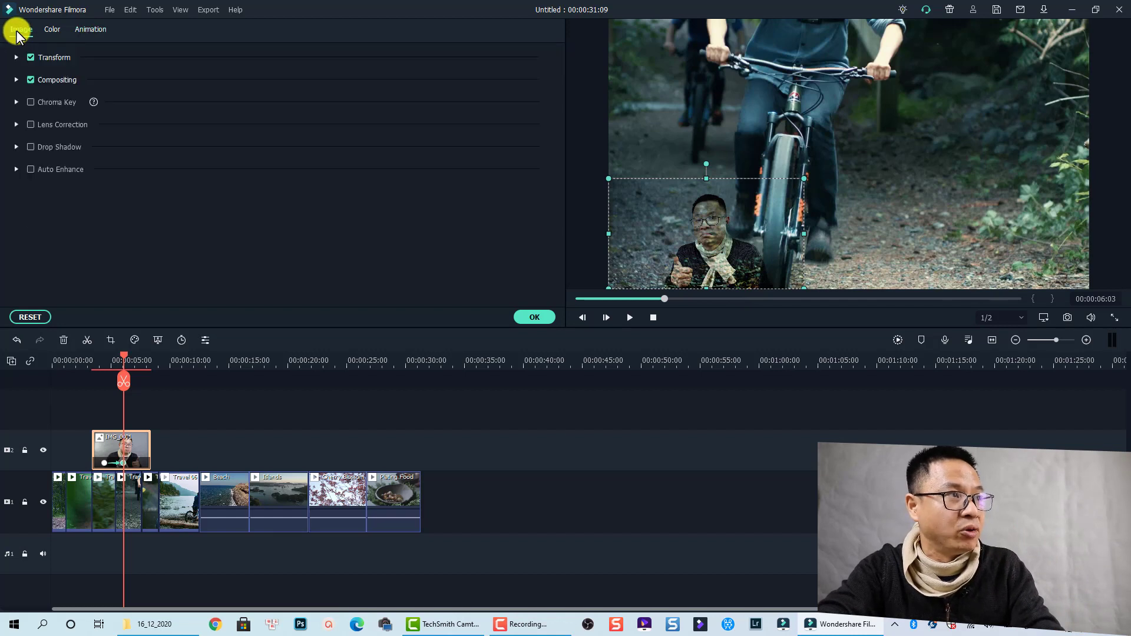
{"action": "left_click", "coordinate": [16, 80]}
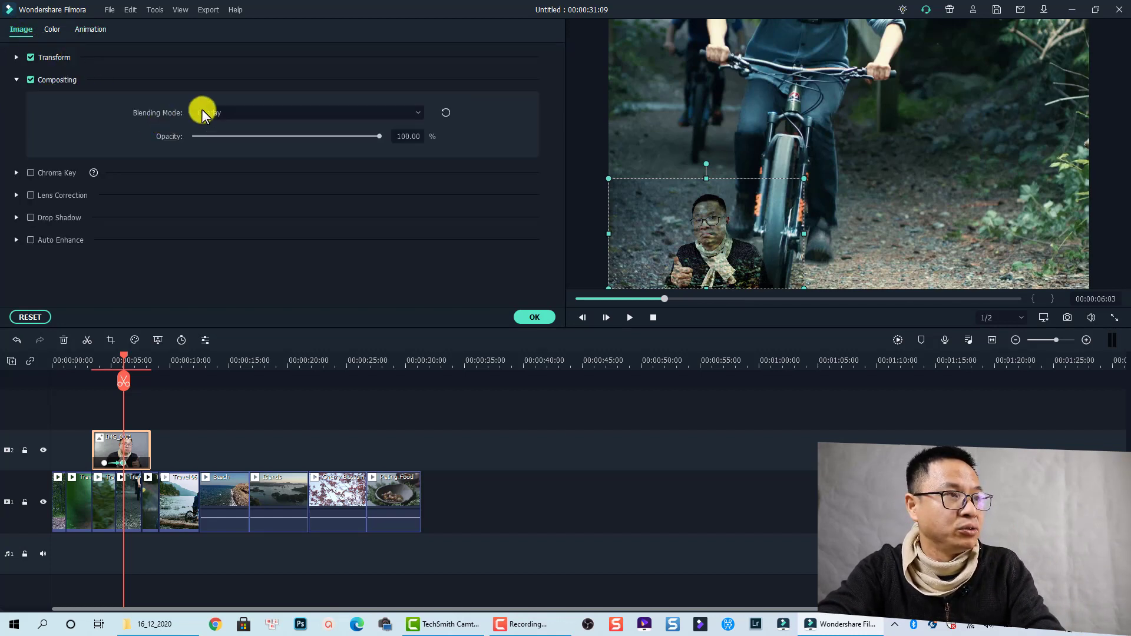
{"action": "left_click", "coordinate": [230, 112]}
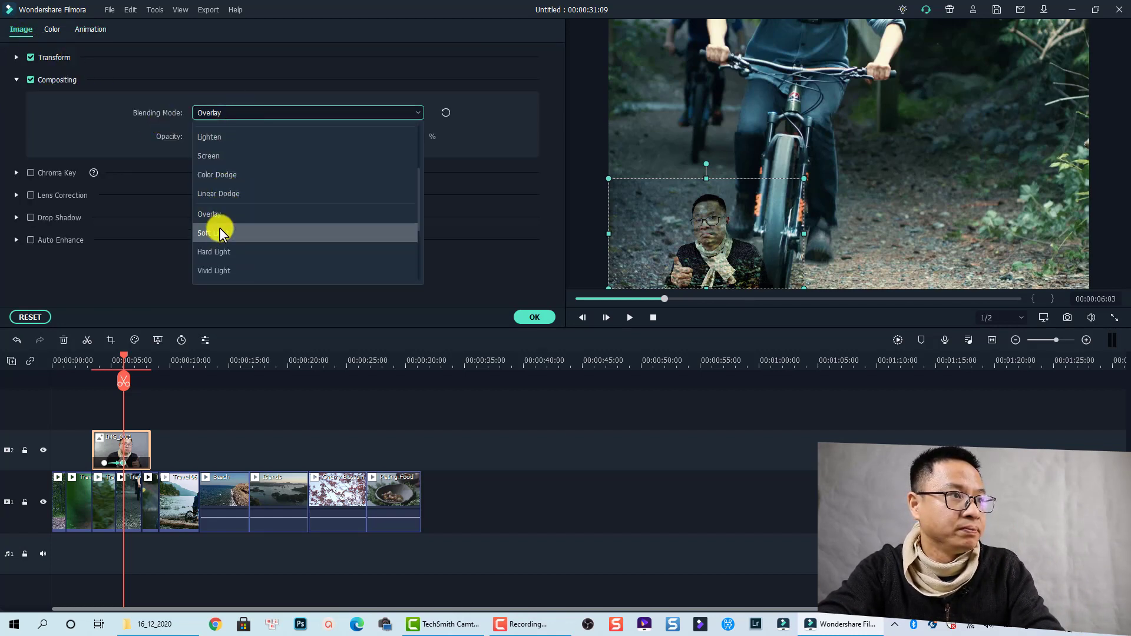
{"action": "scroll", "coordinate": [220, 212], "scroll_direction": "up", "scroll_amount": 3}
{"action": "left_click", "coordinate": [224, 136]}
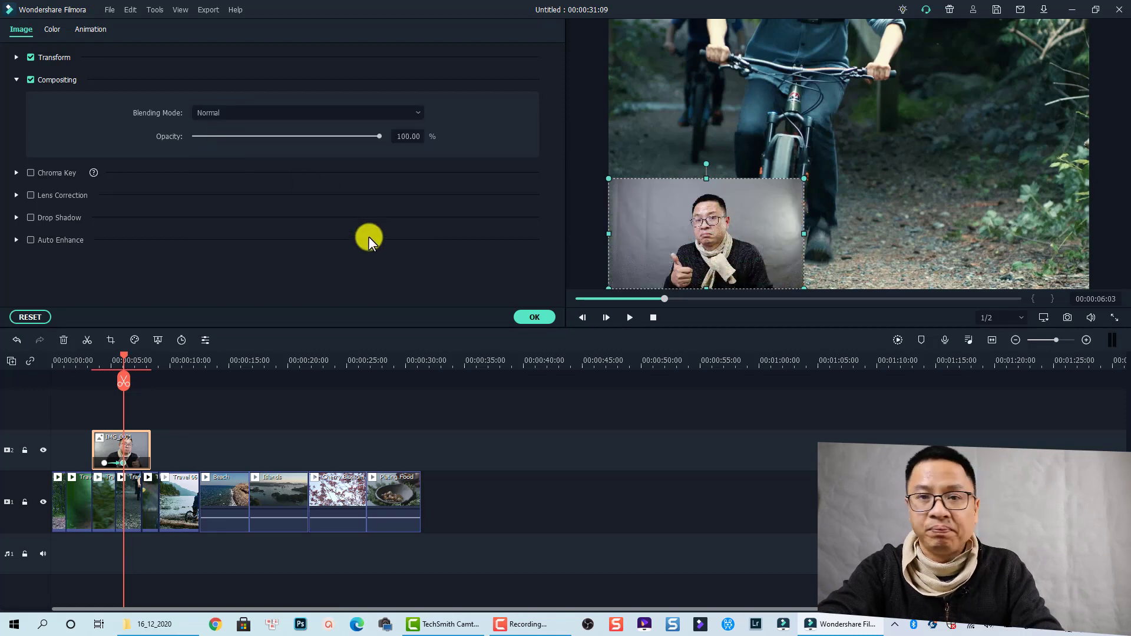
- Play back from about 2 seconds to check the opaque lower-left inset
{"action": "left_click_drag", "start_coordinate": [96, 366], "coordinate": [80, 366]}
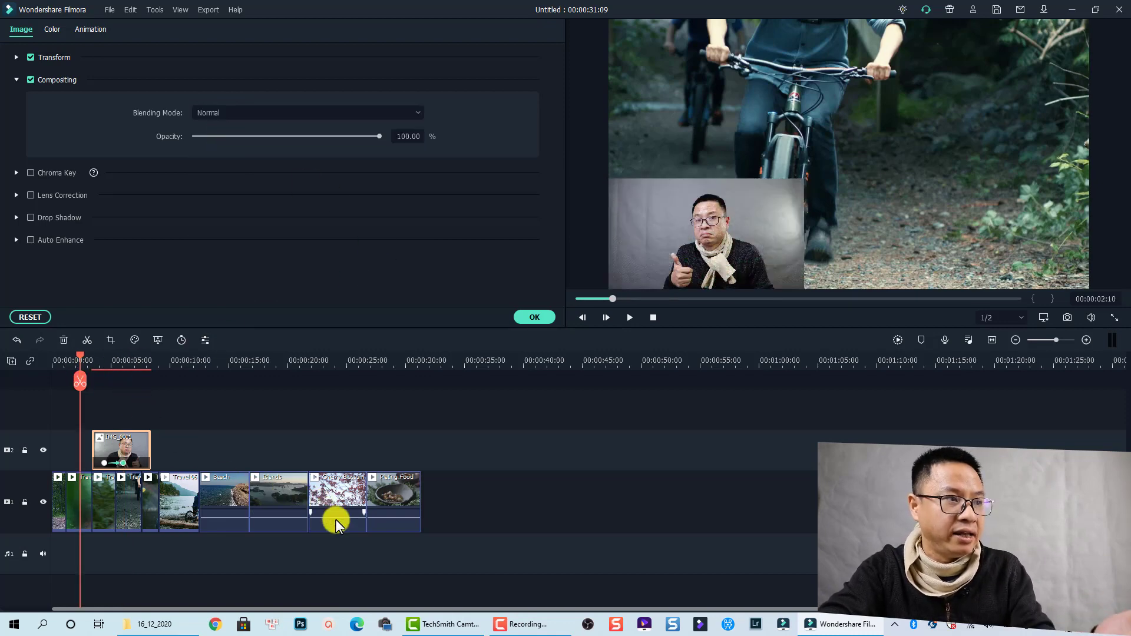
{"action": "mouse_move", "coordinate": [334, 518]}
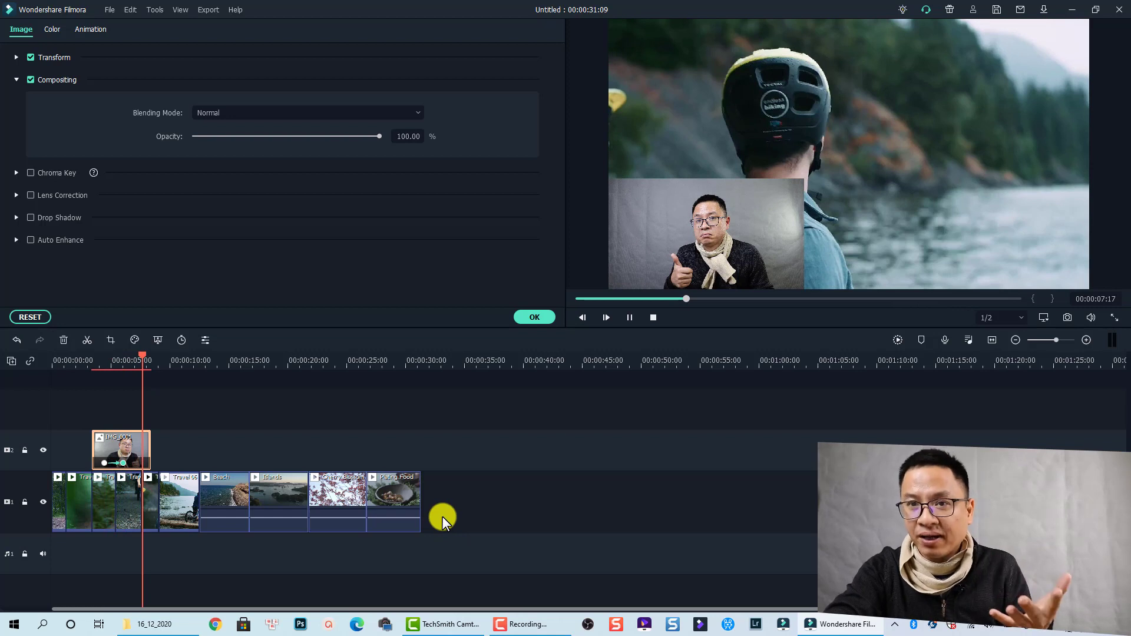
{"action": "key", "text": "space"}
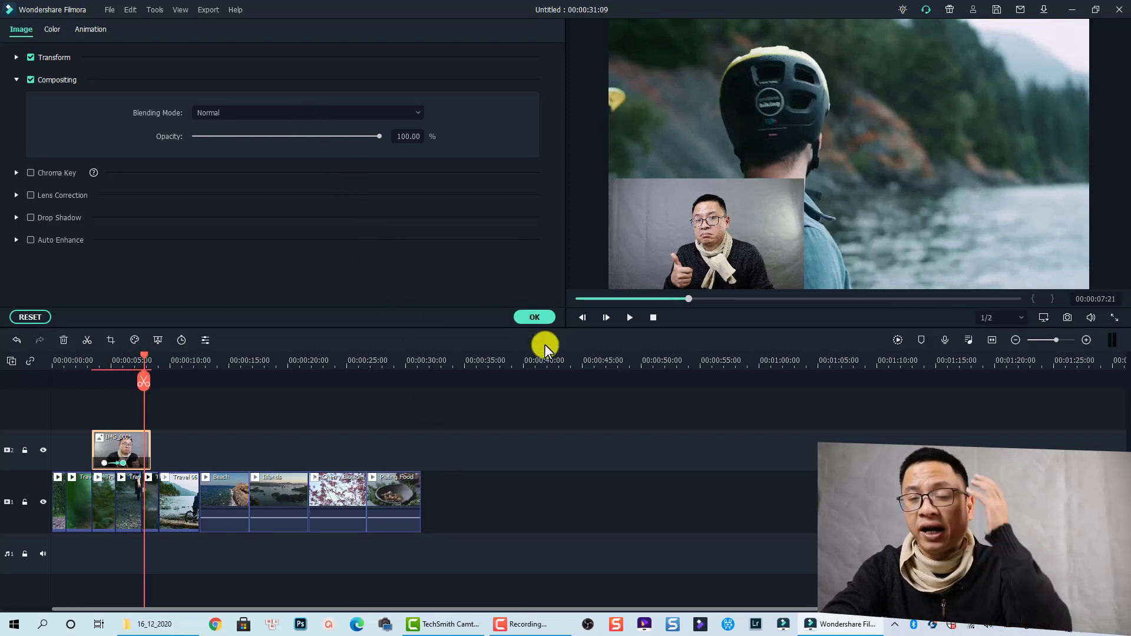
- Close the clip settings and add the white Border utility effect to the IMG_0001 overlay photo
{"action": "left_click", "coordinate": [536, 318]}
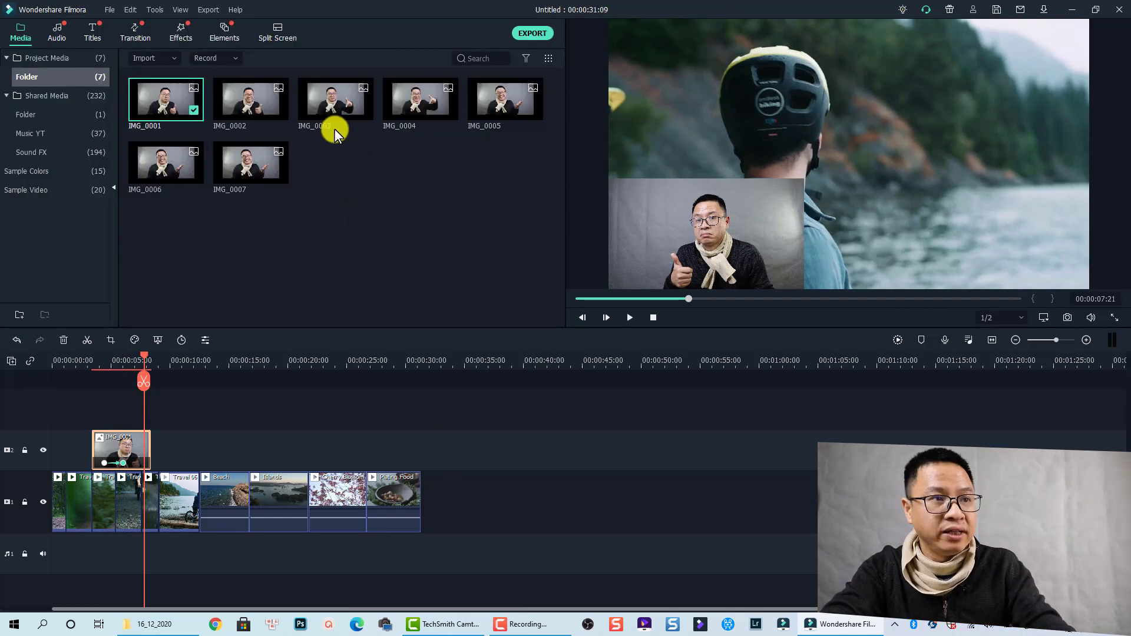
{"action": "left_click", "coordinate": [181, 36]}
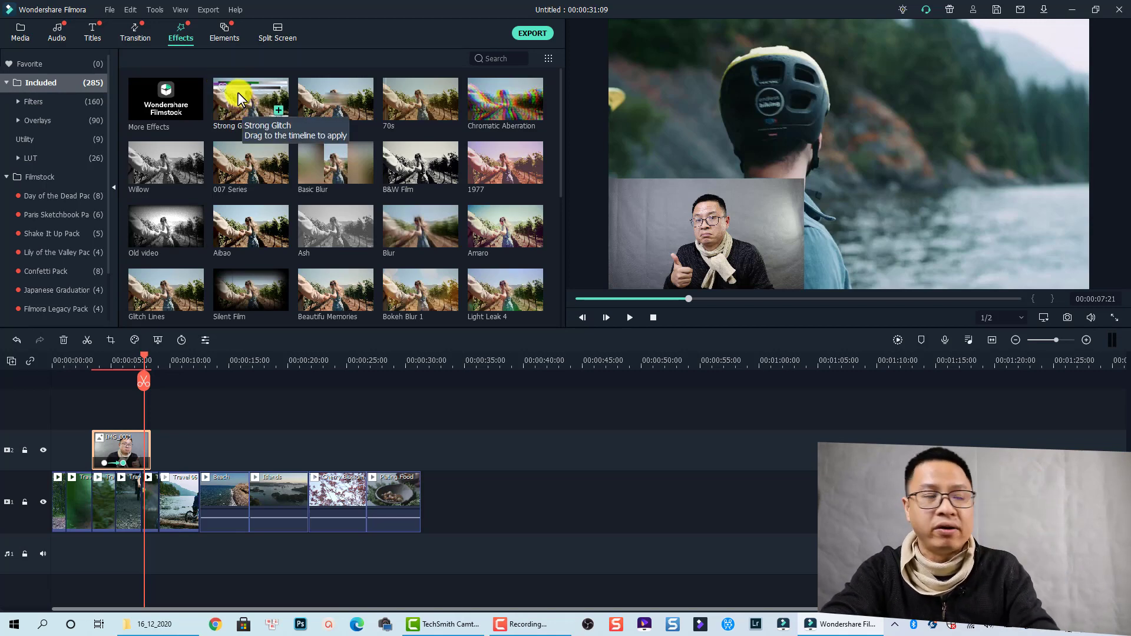
{"action": "left_click", "coordinate": [33, 143]}
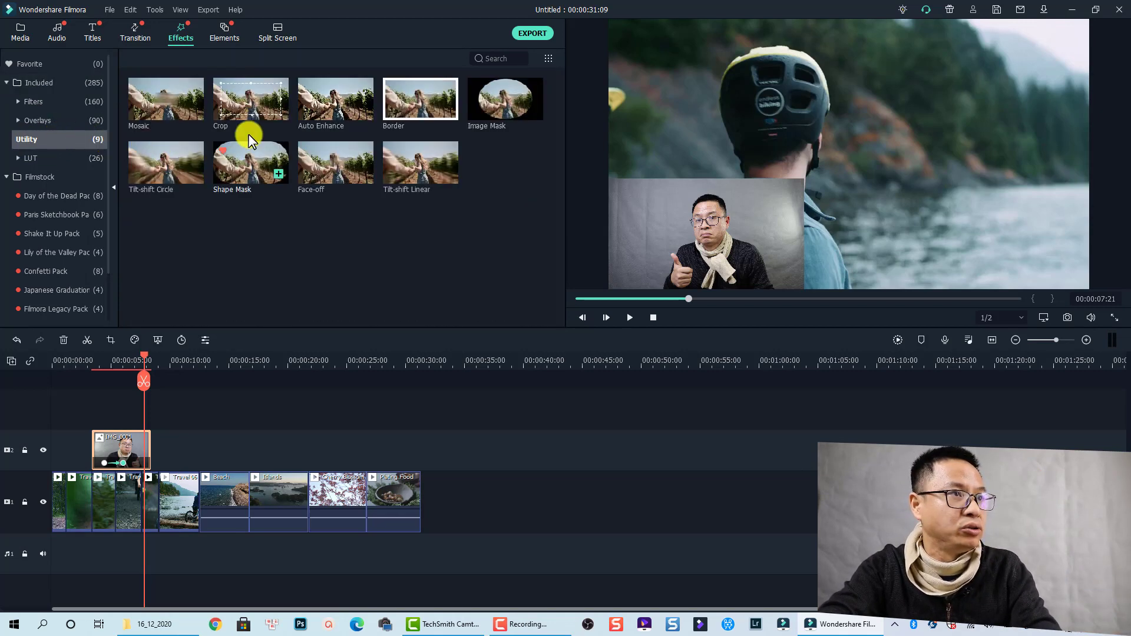
{"action": "left_click_drag", "start_coordinate": [417, 109], "coordinate": [123, 440]}
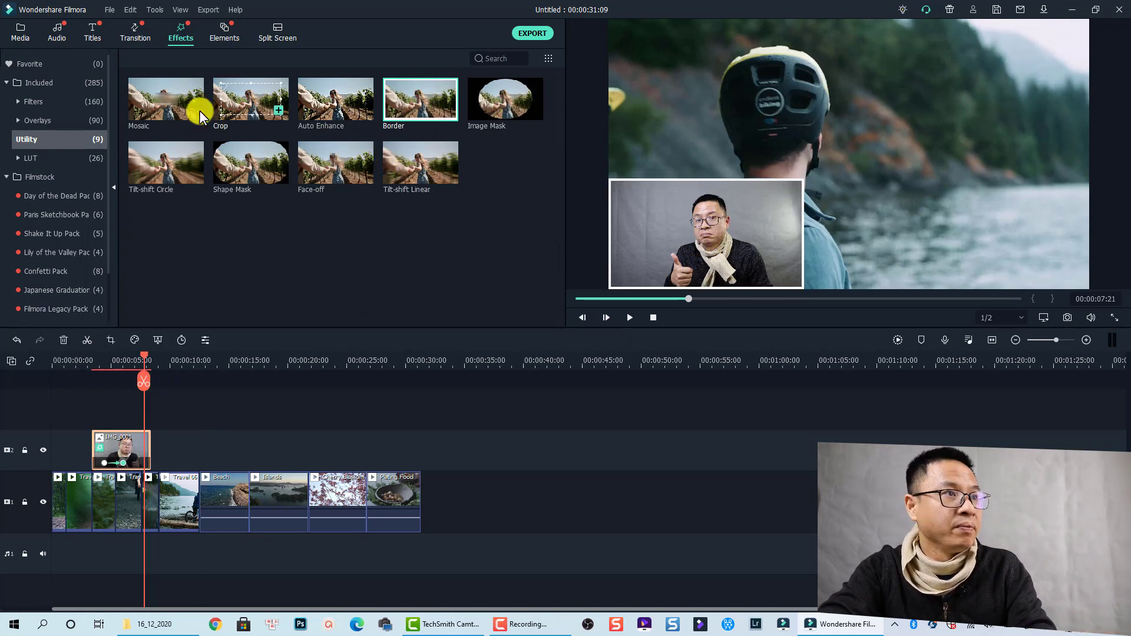
- Add the Chaos 1 shake filter to IMG_0001, then preview playback from about 0:02
{"action": "left_click", "coordinate": [23, 102]}
{"action": "left_click", "coordinate": [42, 120]}
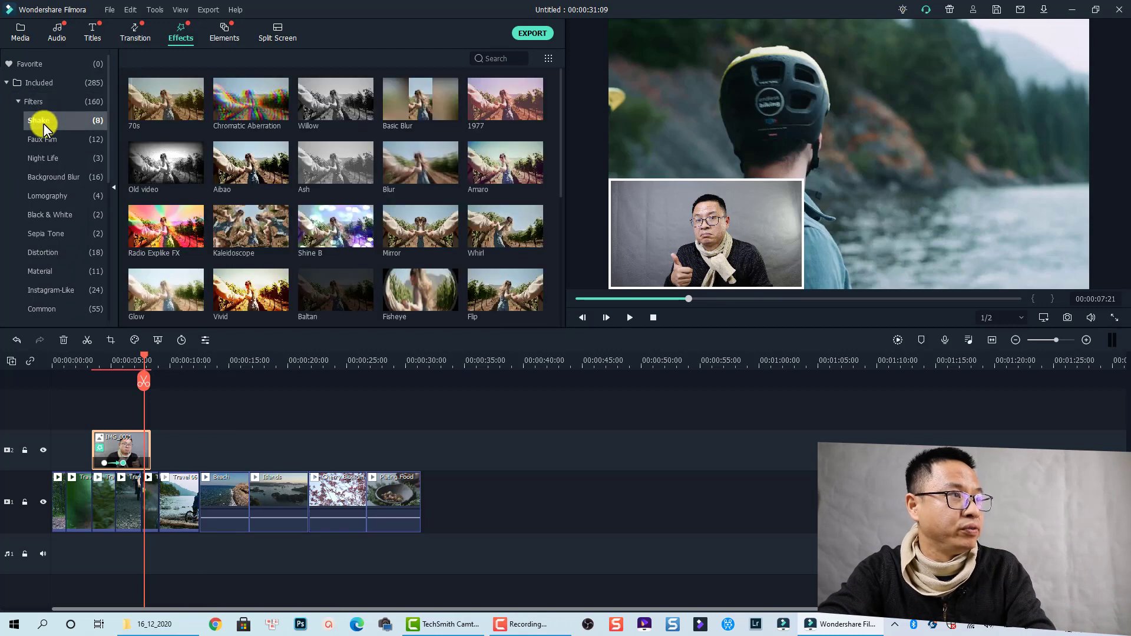
{"action": "left_click_drag", "start_coordinate": [157, 106], "coordinate": [121, 444]}
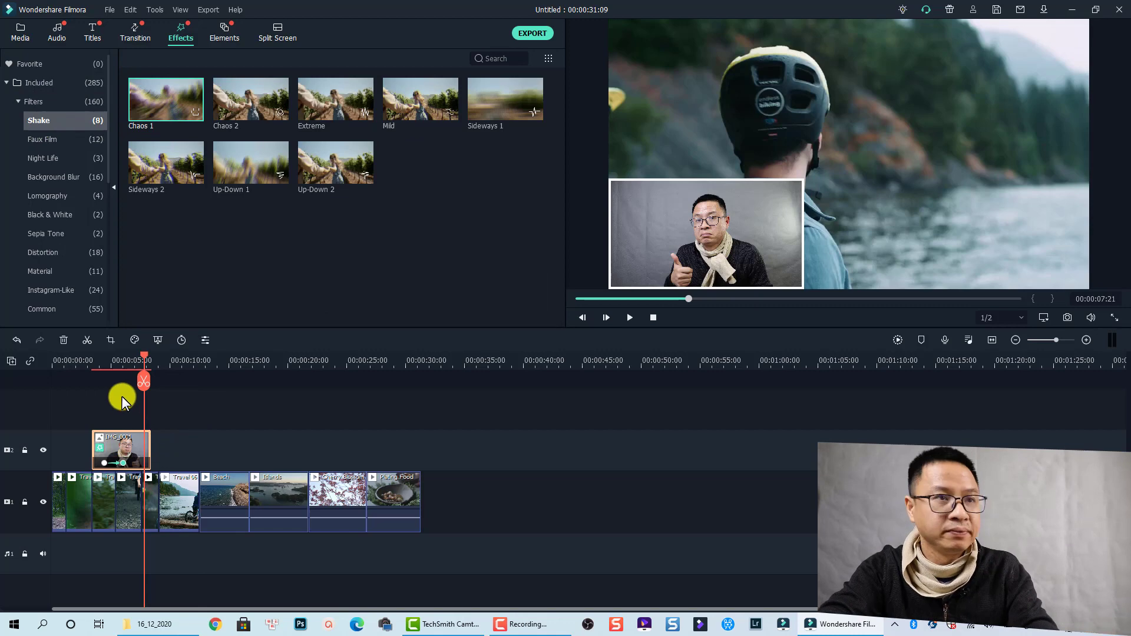
{"action": "left_click", "coordinate": [84, 369]}
{"action": "key", "text": "space"}
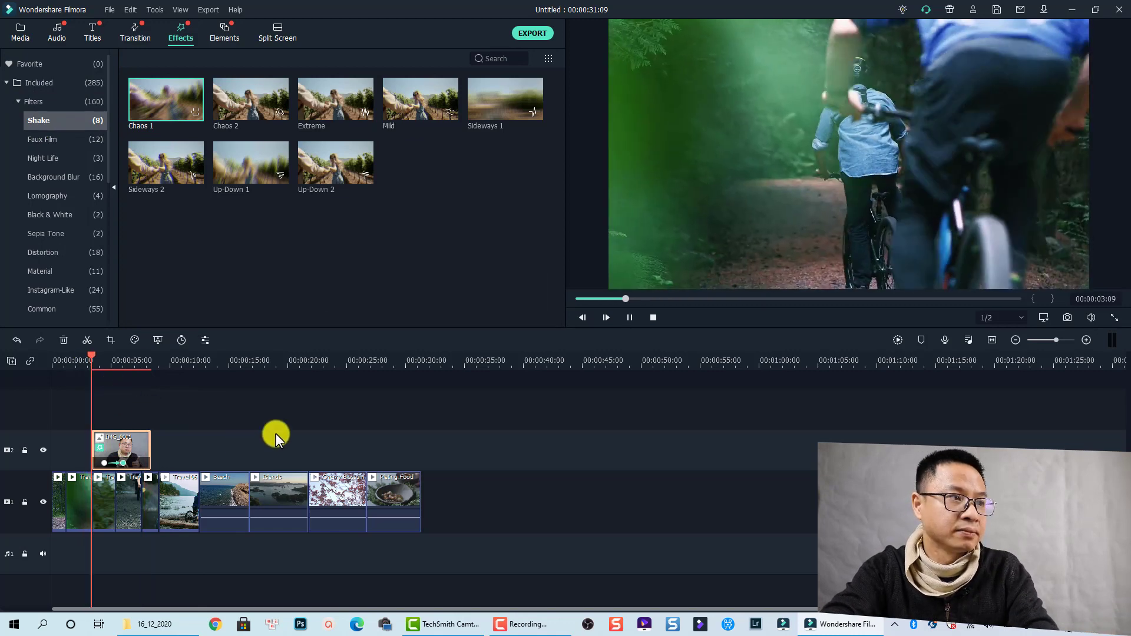